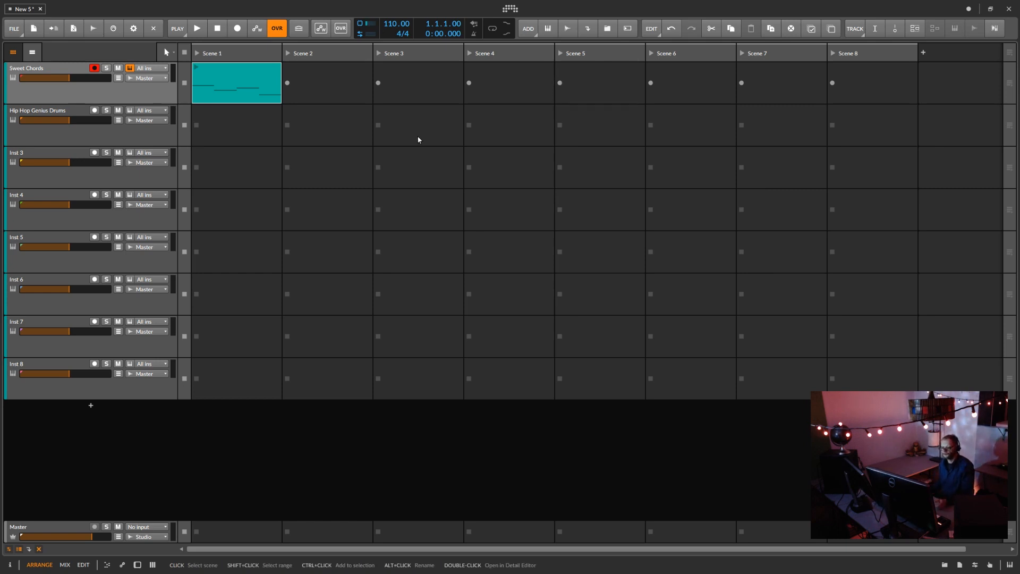
# Show the arranger timeline beside the clip launcher, expand it to full width, and return to the clip launcher alone
pyautogui.click(34, 52)
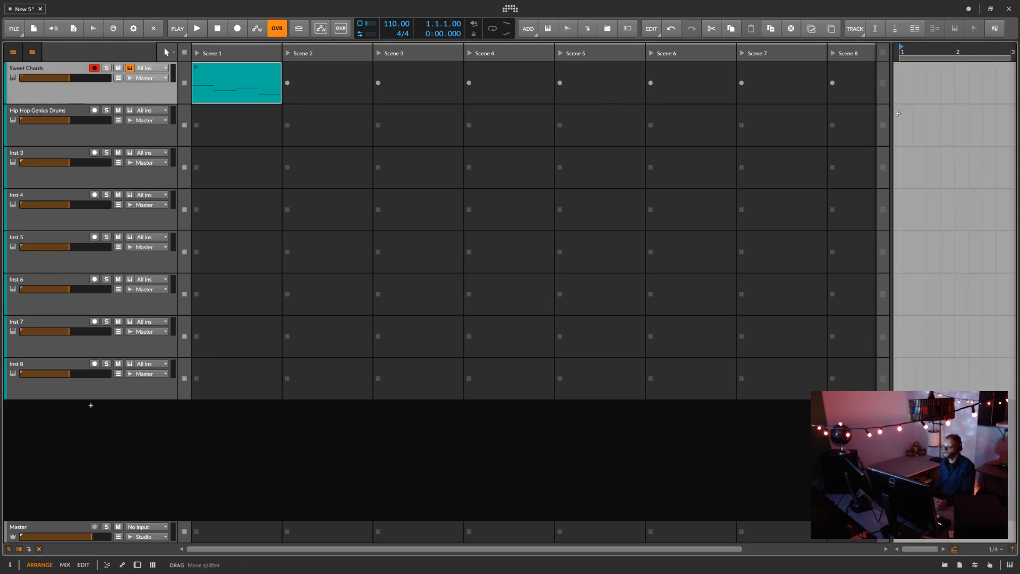
pyautogui.moveTo(892, 114); pyautogui.dragTo(110, 243)
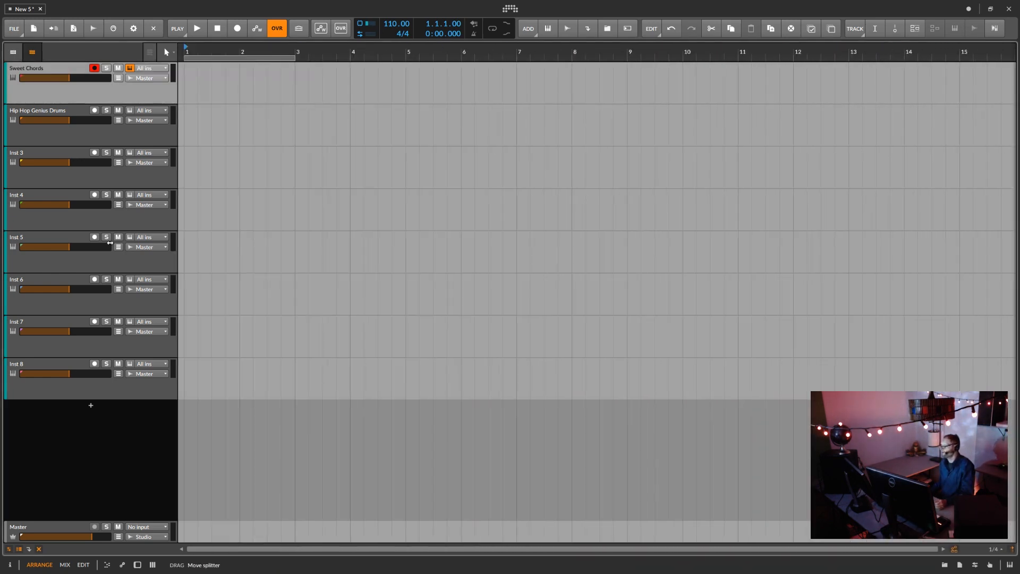
pyautogui.moveTo(110, 243); pyautogui.dragTo(1017, 170)
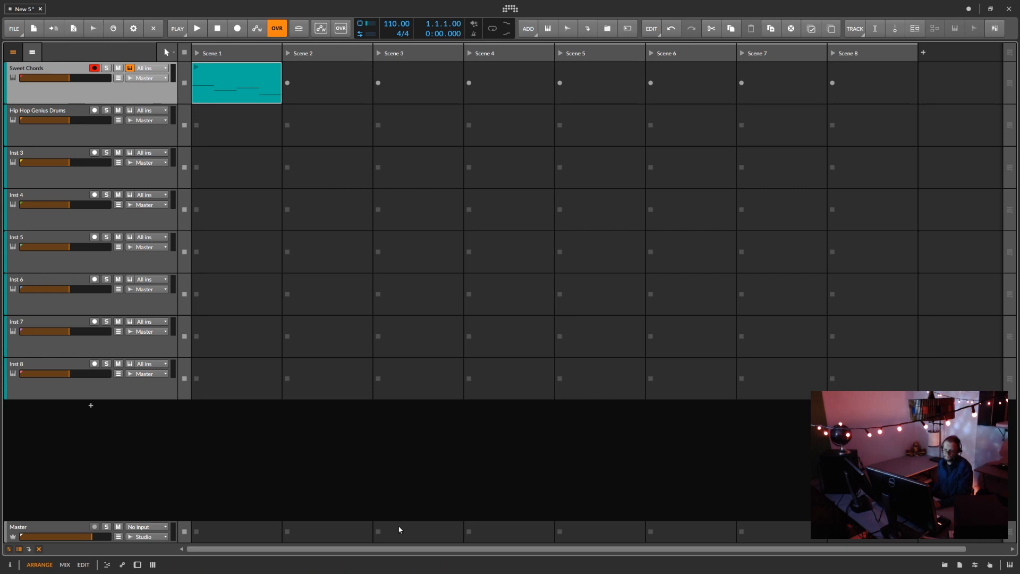
# Examine the effect tracks in the arrange layout and the send controls in the mix layout, ending back in arrange
pyautogui.click(30, 548)
pyautogui.scroll(-2, 122, 460)
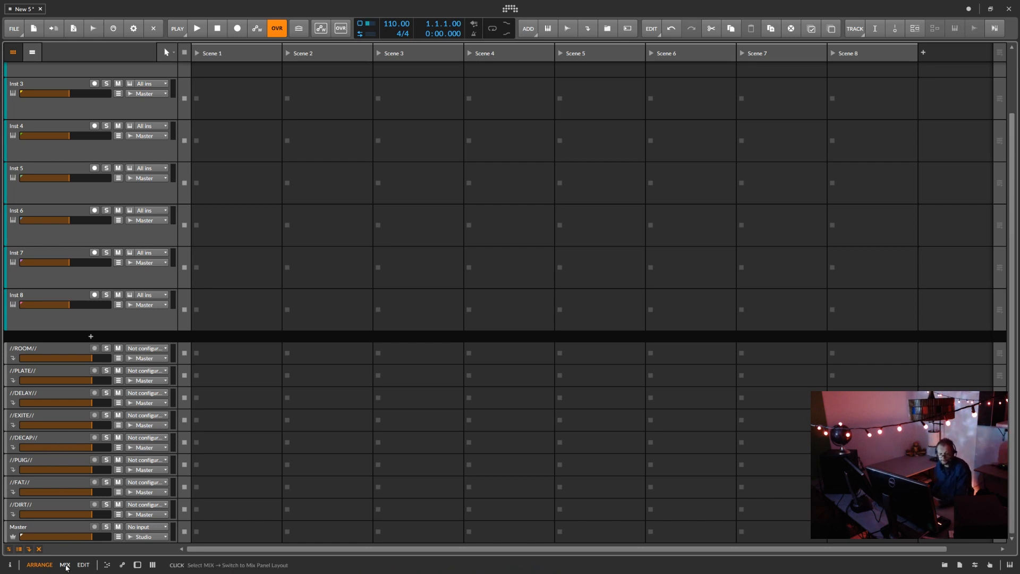
pyautogui.click(29, 549)
pyautogui.click(65, 565)
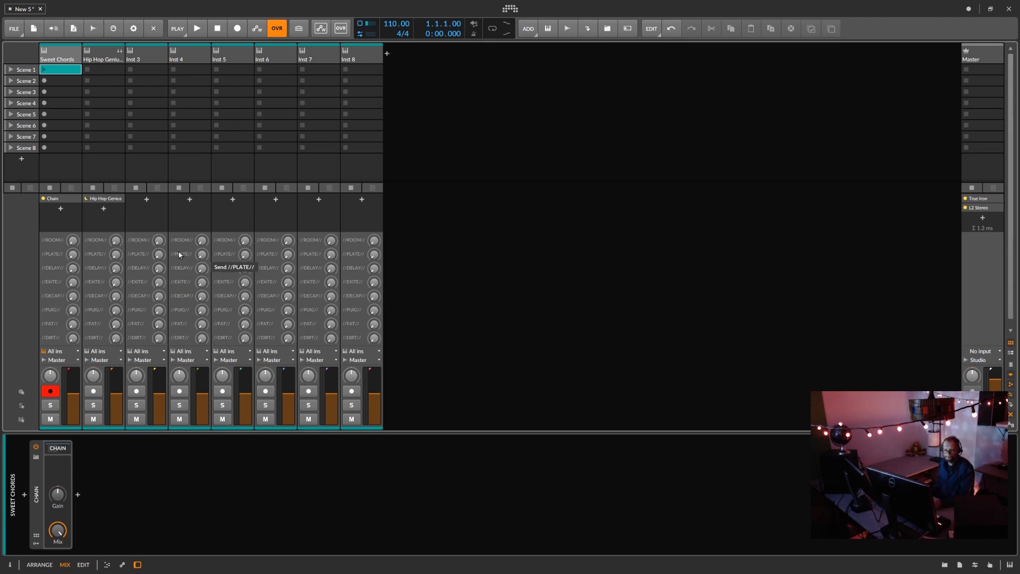
pyautogui.click(42, 565)
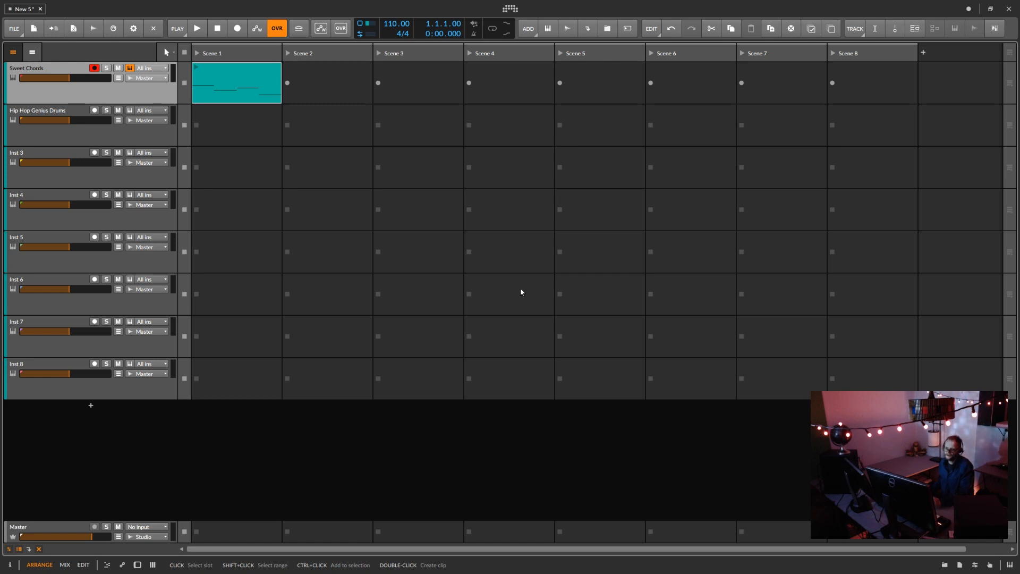
# Create an empty Scene 1 clip on the Hip Hop Genius Drums track and view it in the detail editor, closing the editor again
pyautogui.doubleClick(225, 129)
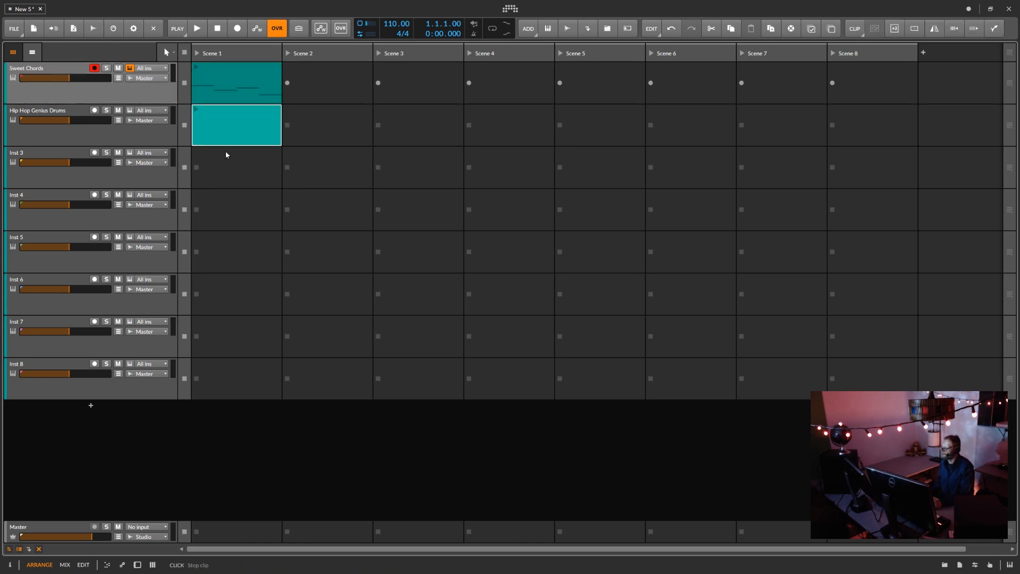
pyautogui.doubleClick(226, 111)
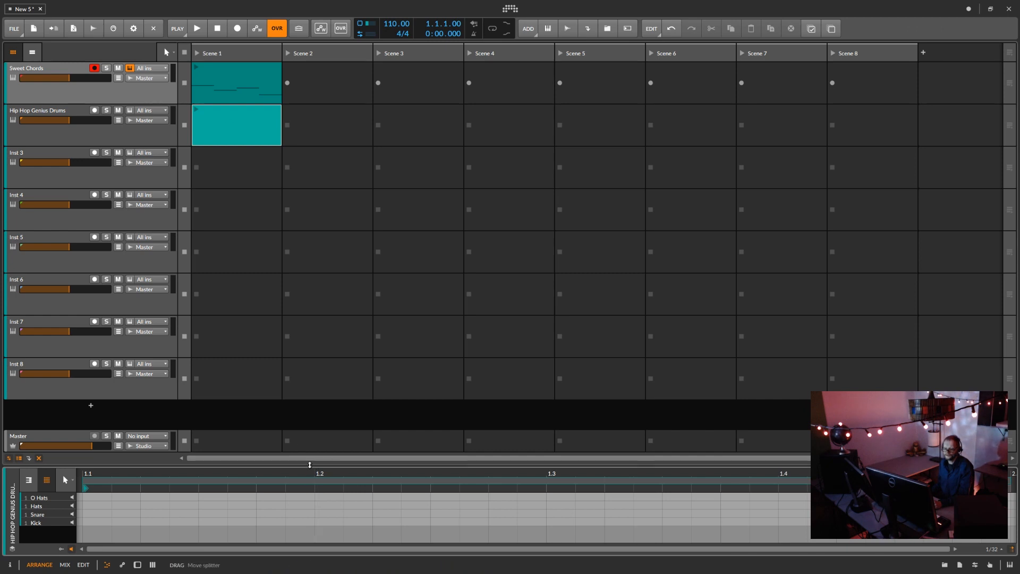
pyautogui.moveTo(309, 465); pyautogui.dragTo(296, 152)
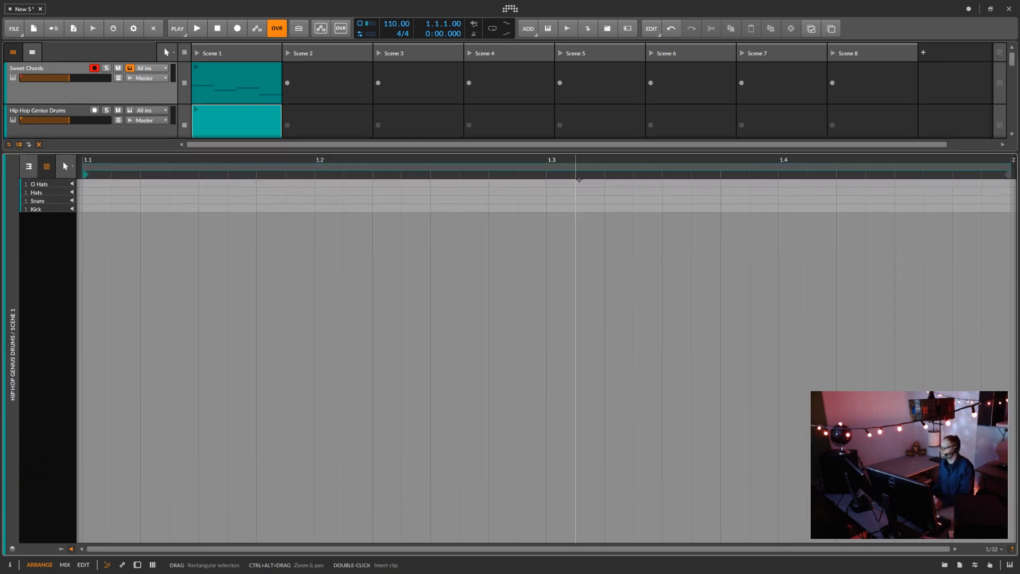
pyautogui.moveTo(571, 154); pyautogui.dragTo(624, 563)
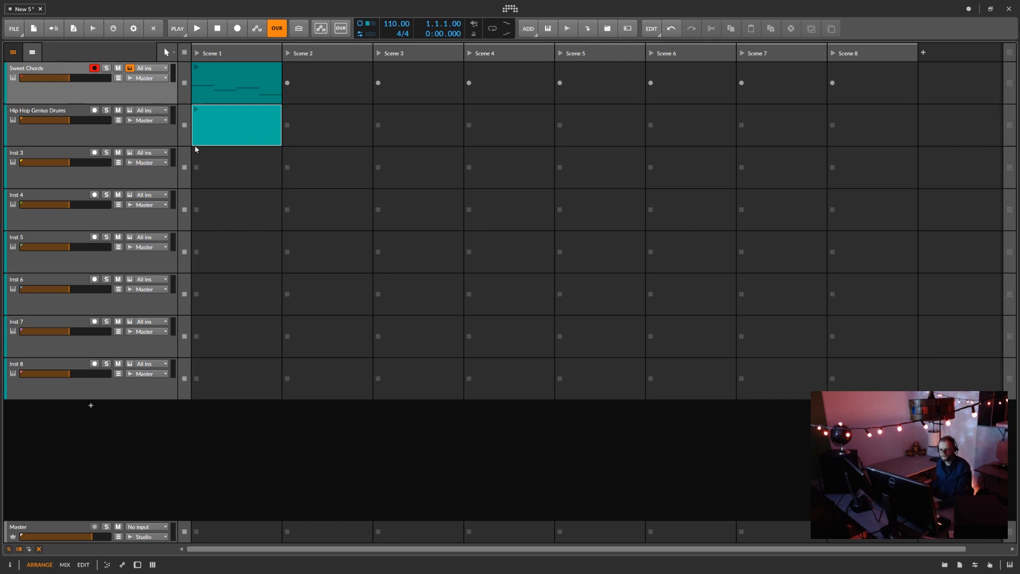
# Show the Hip Hop Genius Drums track's devices and audition the Kick, Snare, Hats and O Hats pads
pyautogui.doubleClick(133, 143)
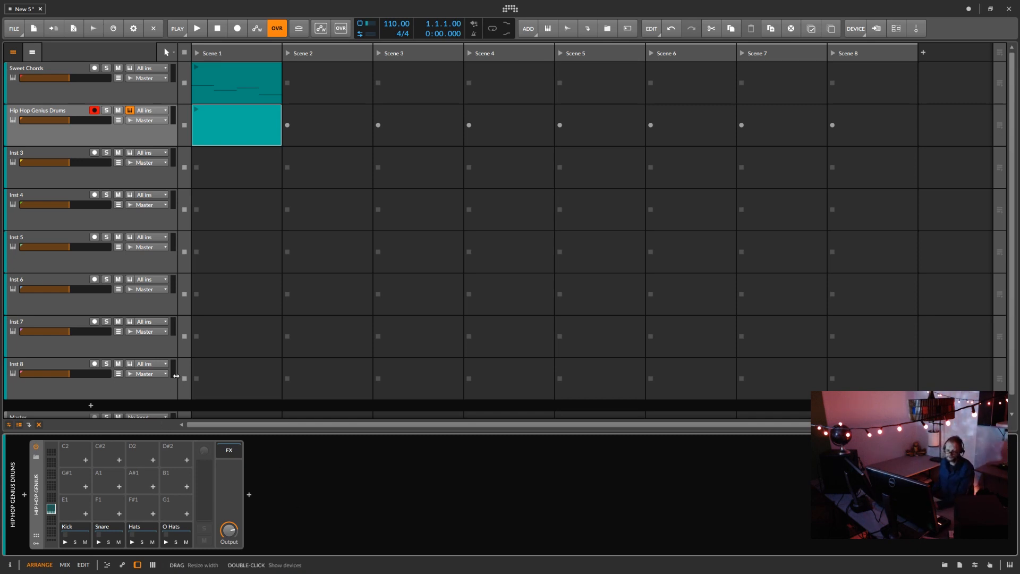
pyautogui.scroll(-1, 176, 375)
pyautogui.scroll(1, 176, 375)
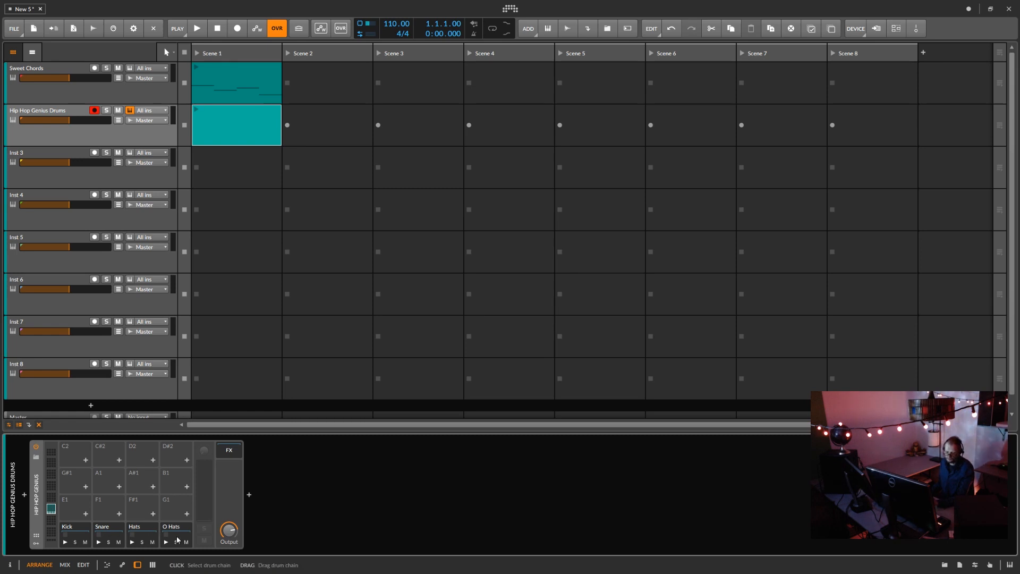
pyautogui.click(66, 541)
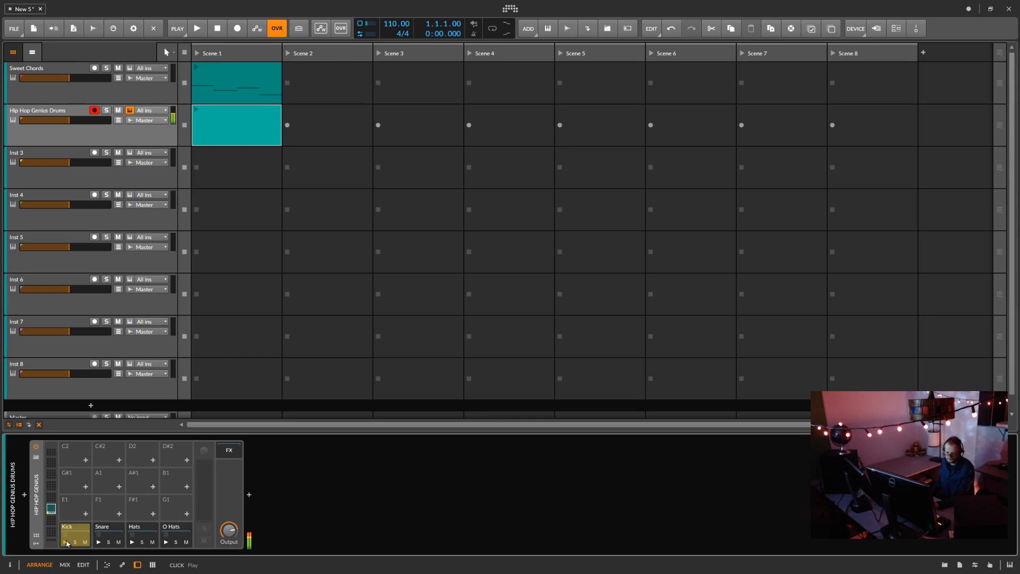
pyautogui.click(100, 542)
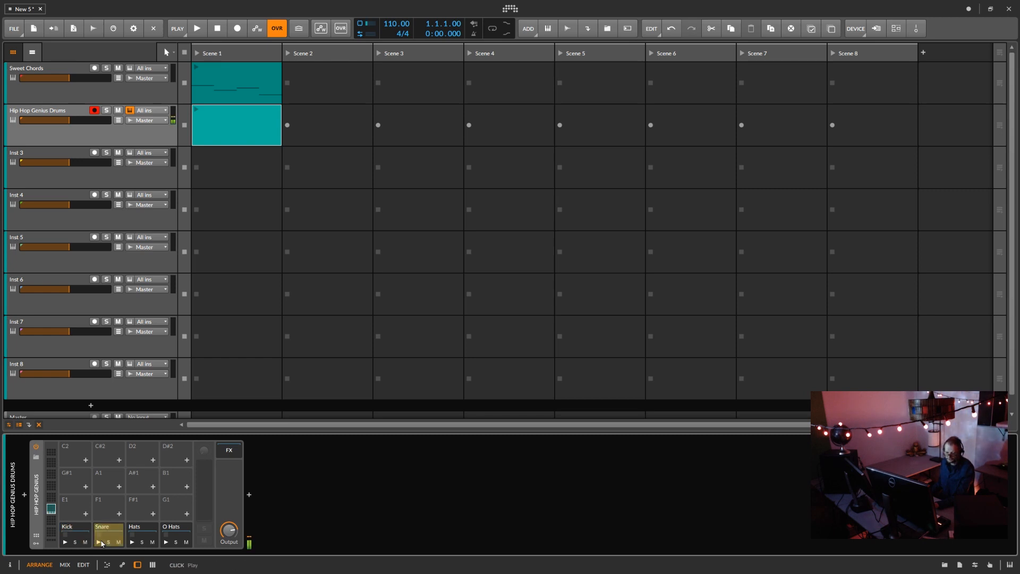
pyautogui.click(133, 541)
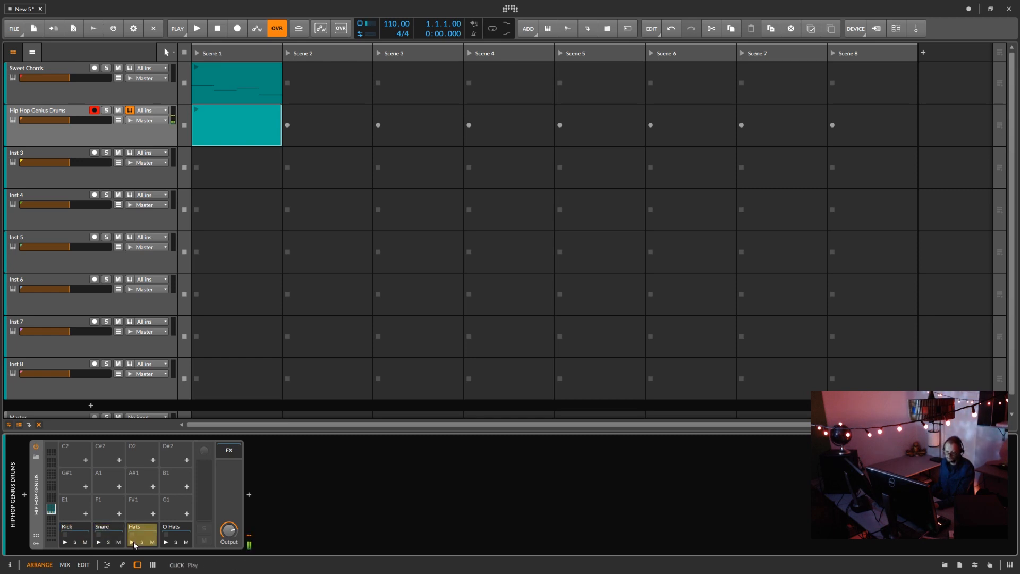
pyautogui.click(166, 542)
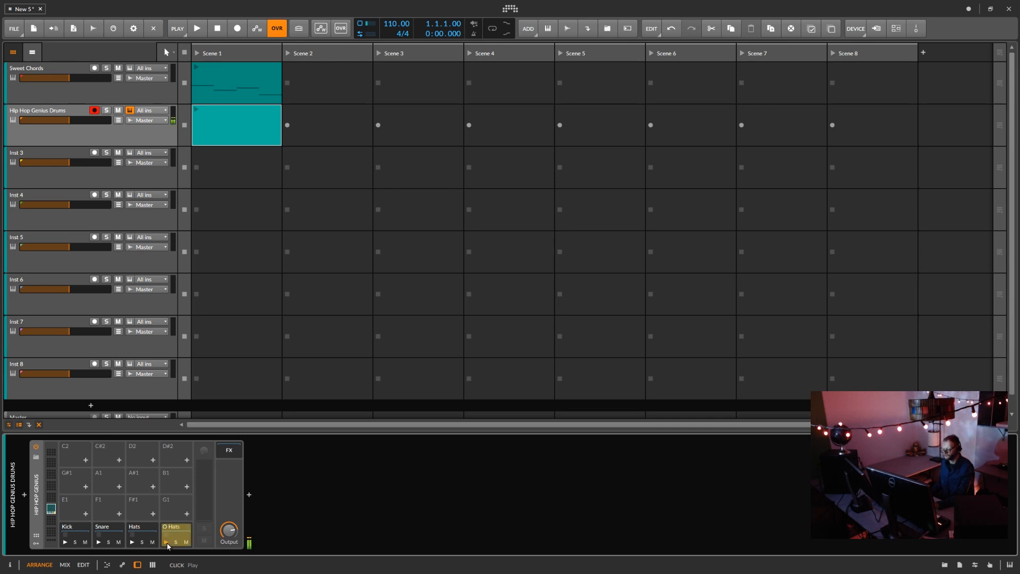
pyautogui.click(168, 543)
pyautogui.click(167, 542)
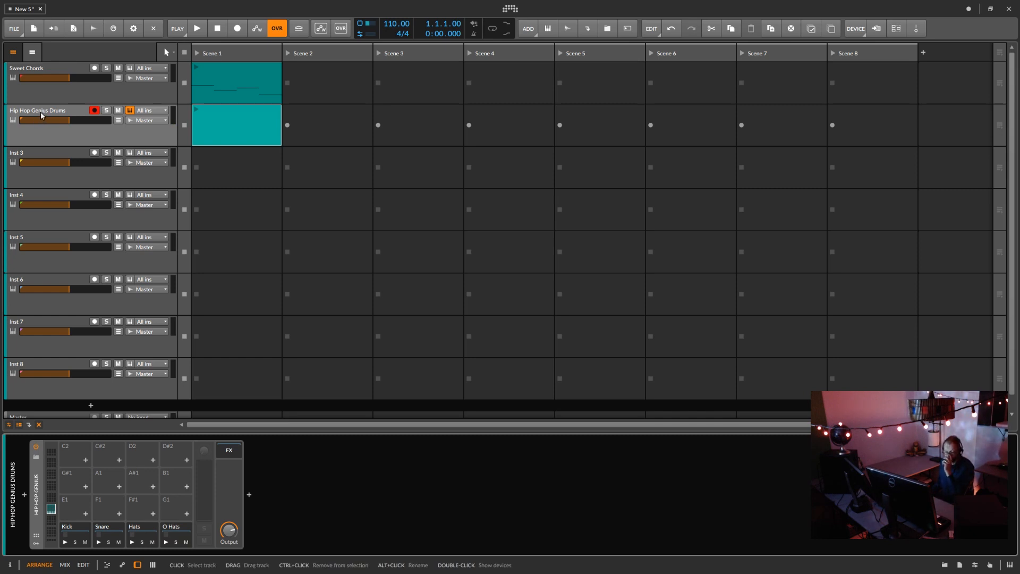
# Replace the Scene 1 clip on the Hip Hop Genius Drums track with a new empty one and open it in an enlarged drum editor
pyautogui.click(233, 126)
pyautogui.press('Delete')
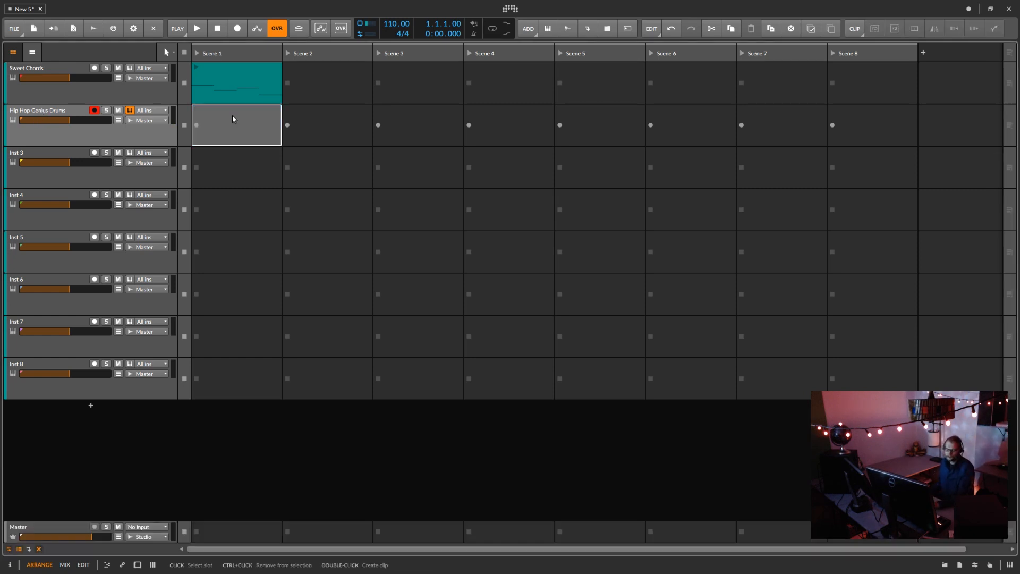
pyautogui.doubleClick(232, 116)
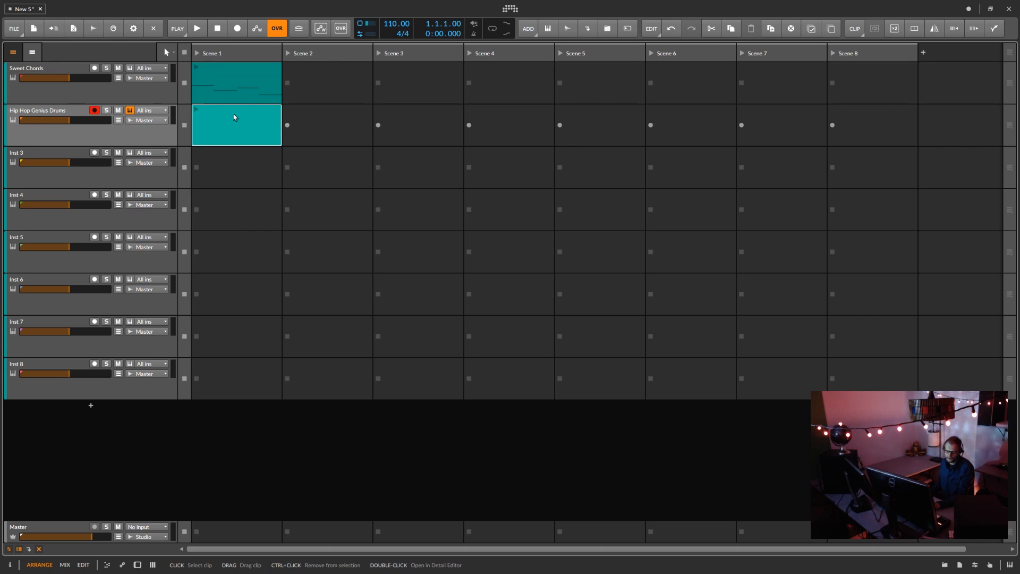
pyautogui.doubleClick(234, 117)
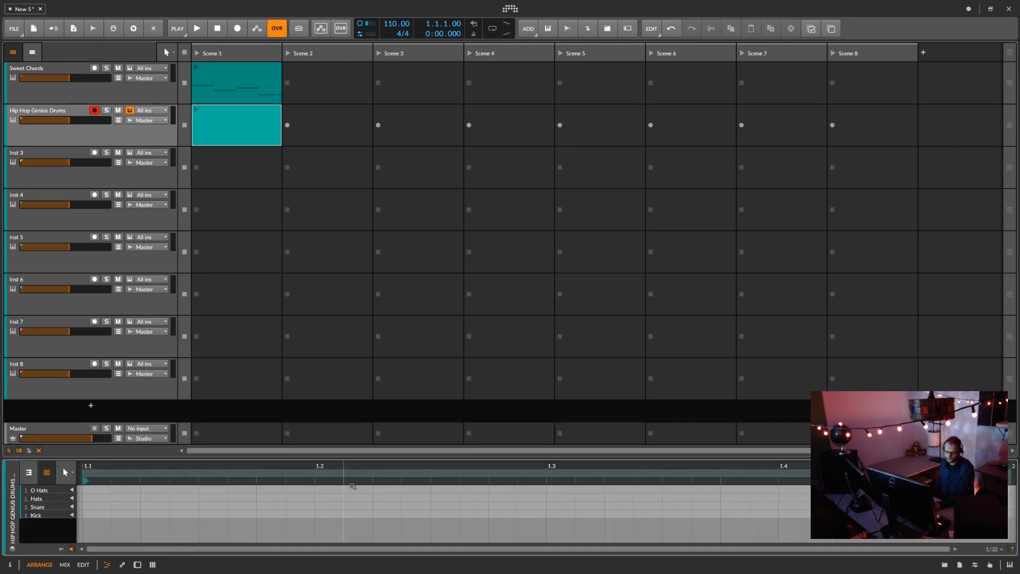
pyautogui.moveTo(366, 375); pyautogui.dragTo(367, 322)
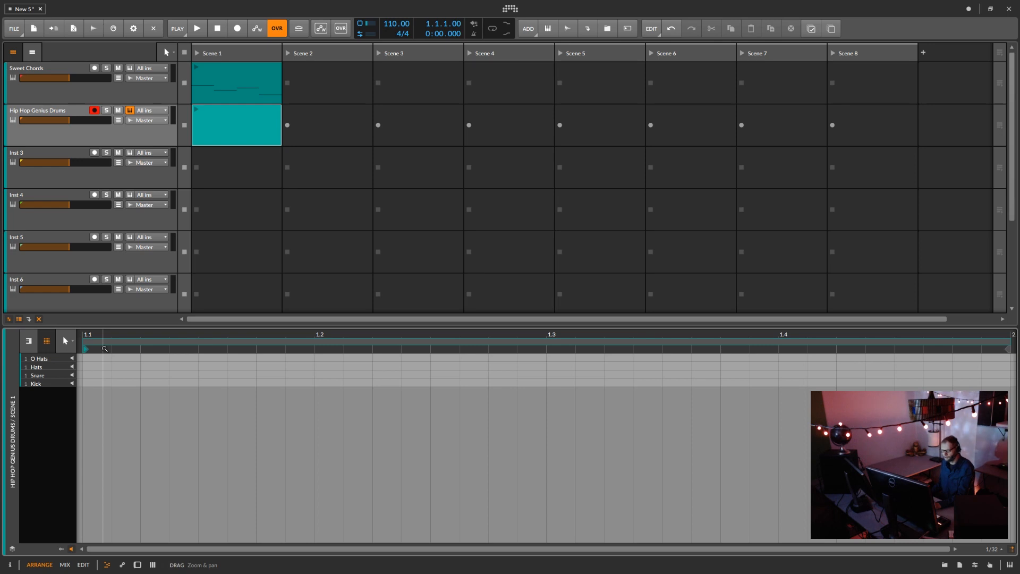
pyautogui.click(31, 342)
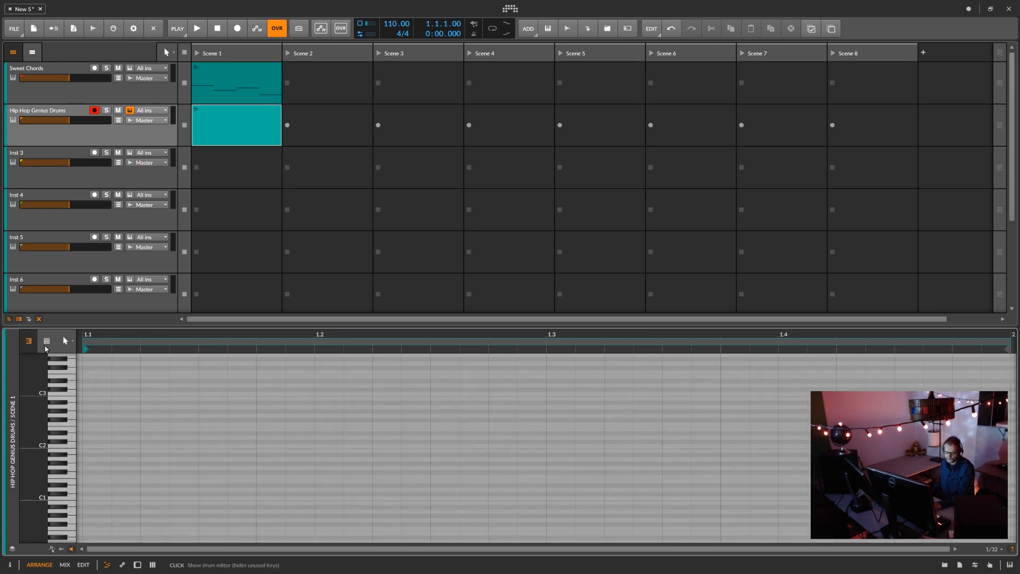
pyautogui.click(47, 341)
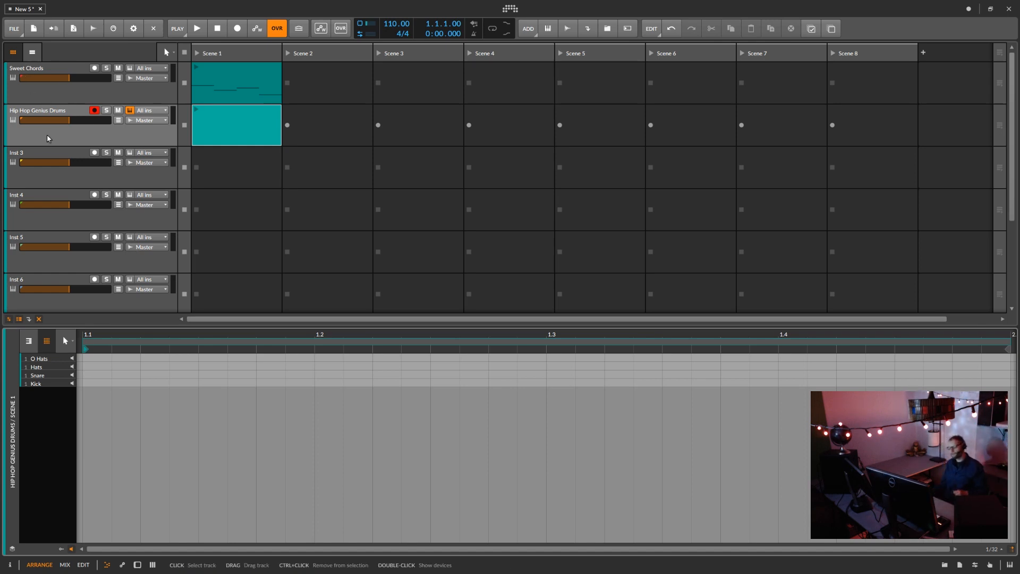
# Look up the grid-related keyboard shortcuts in the settings by filtering the mappings for "grid"
pyautogui.click(508, 9)
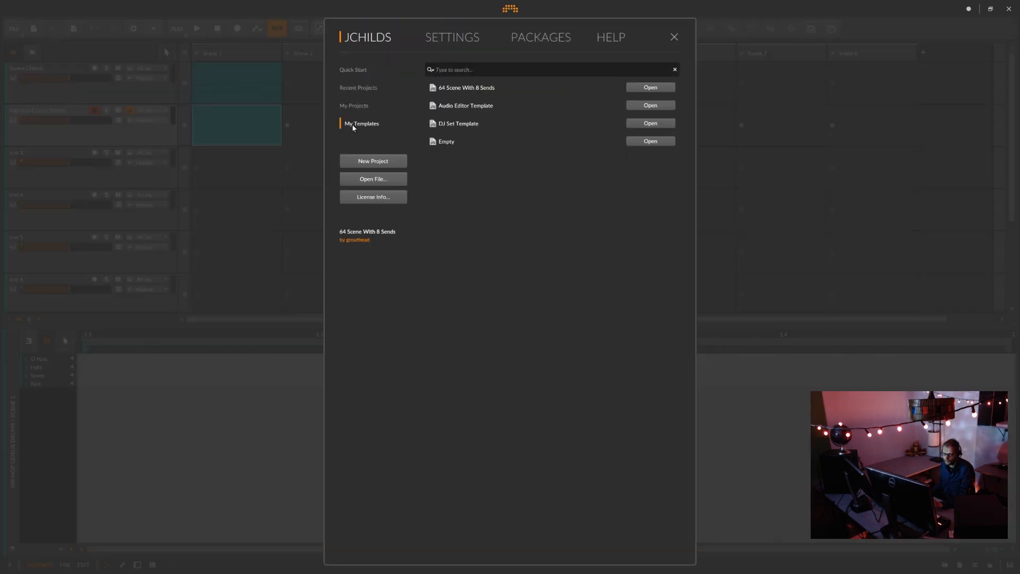
pyautogui.click(442, 43)
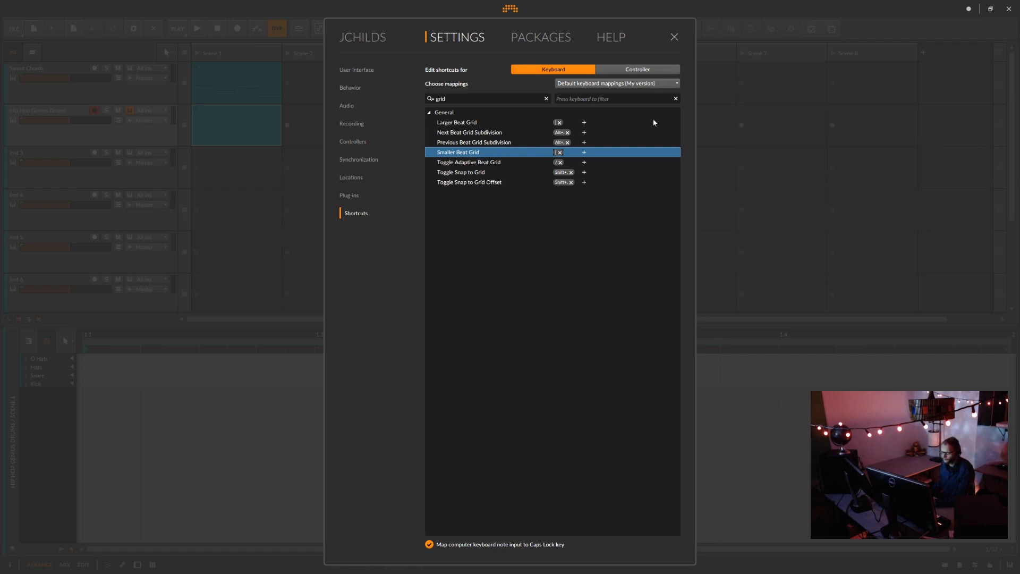
pyautogui.click(674, 37)
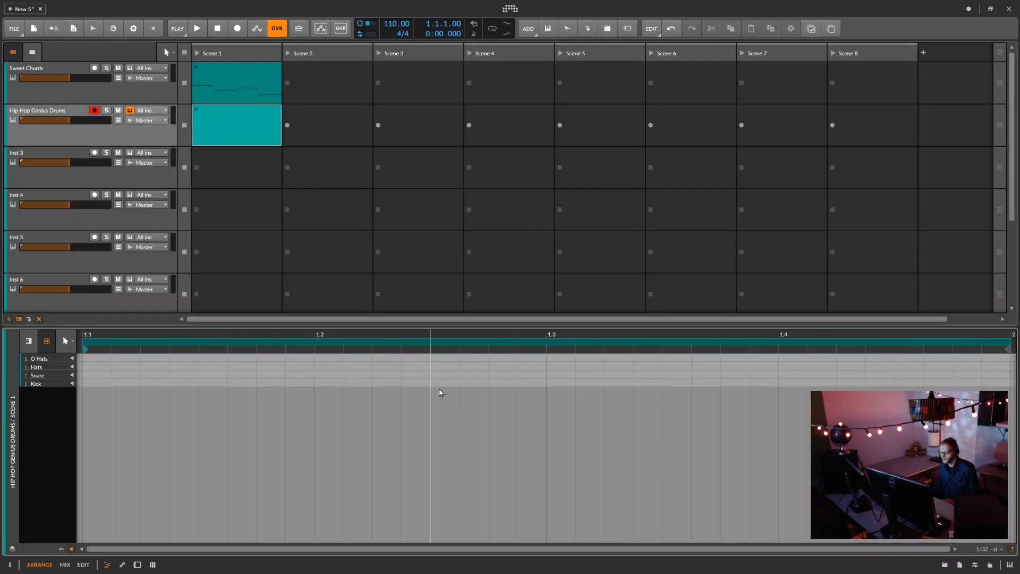
# Try different beat grid resolutions in the drum clip's editor and set the grid to 1/8
pyautogui.press(',')
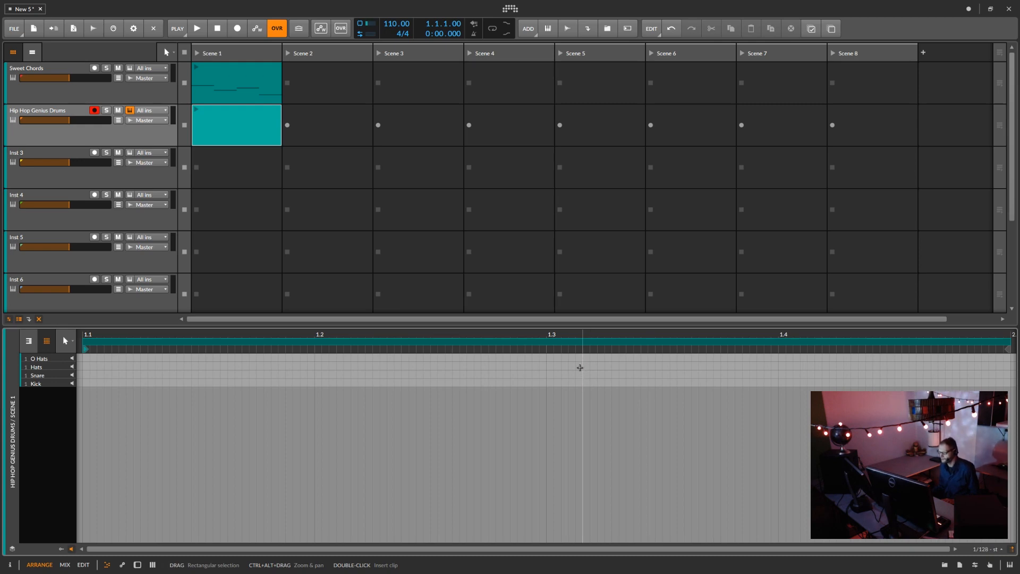
pyautogui.press(',')
pyautogui.press(',')
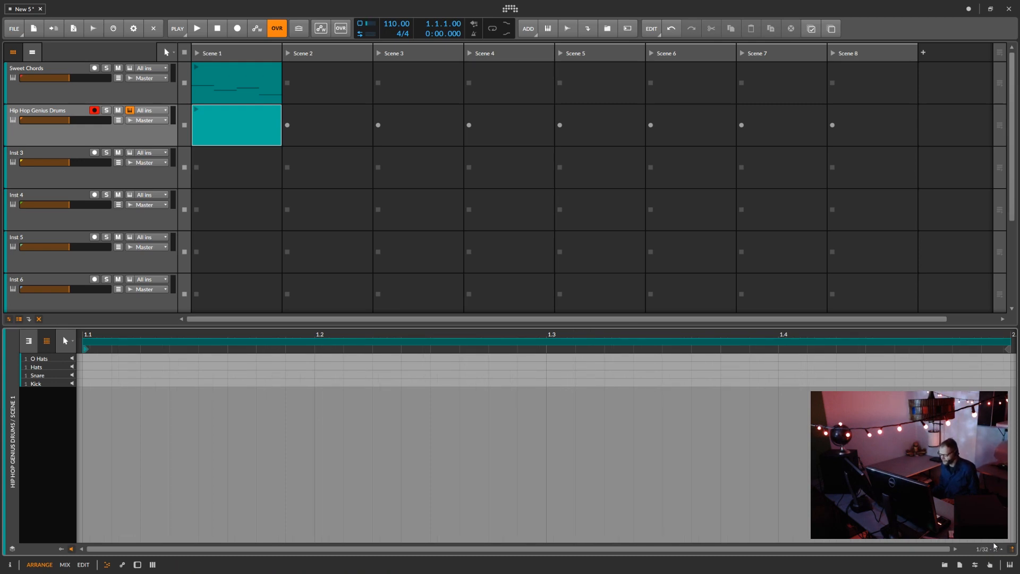
pyautogui.click(984, 552)
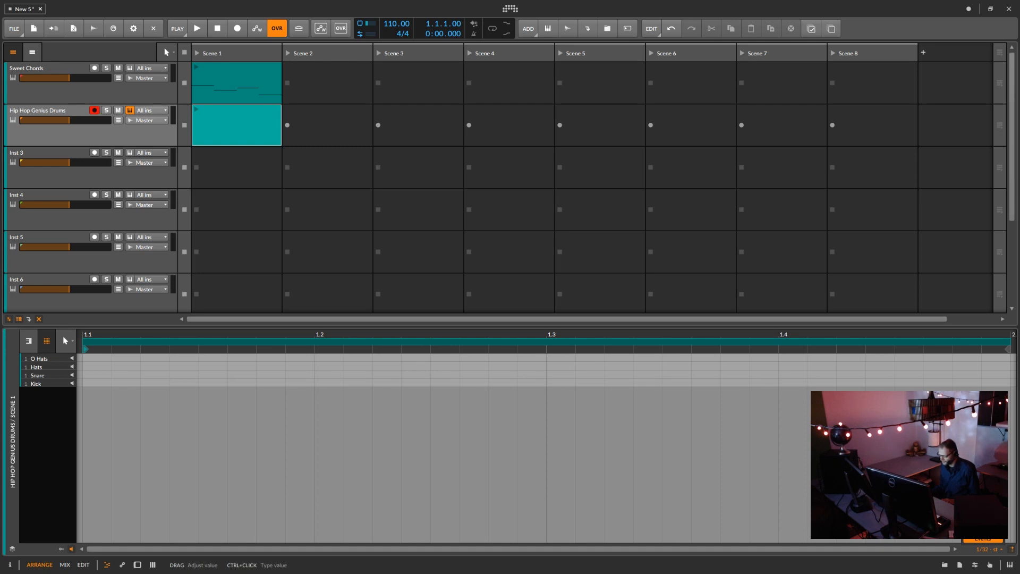
pyautogui.moveTo(983, 478); pyautogui.dragTo(982, 470)
pyautogui.click(970, 550)
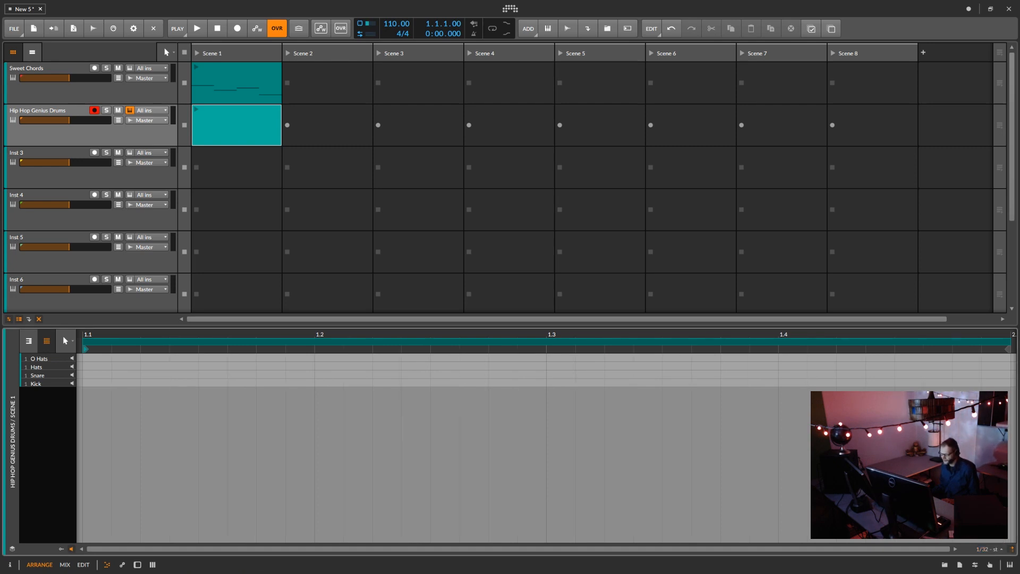
pyautogui.rightClick(659, 426)
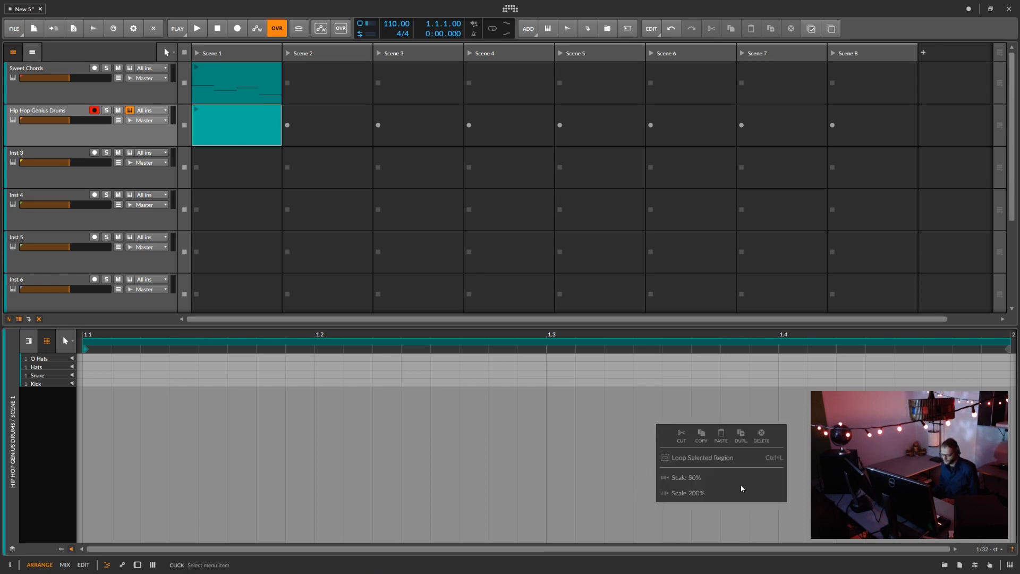
pyautogui.click(756, 457)
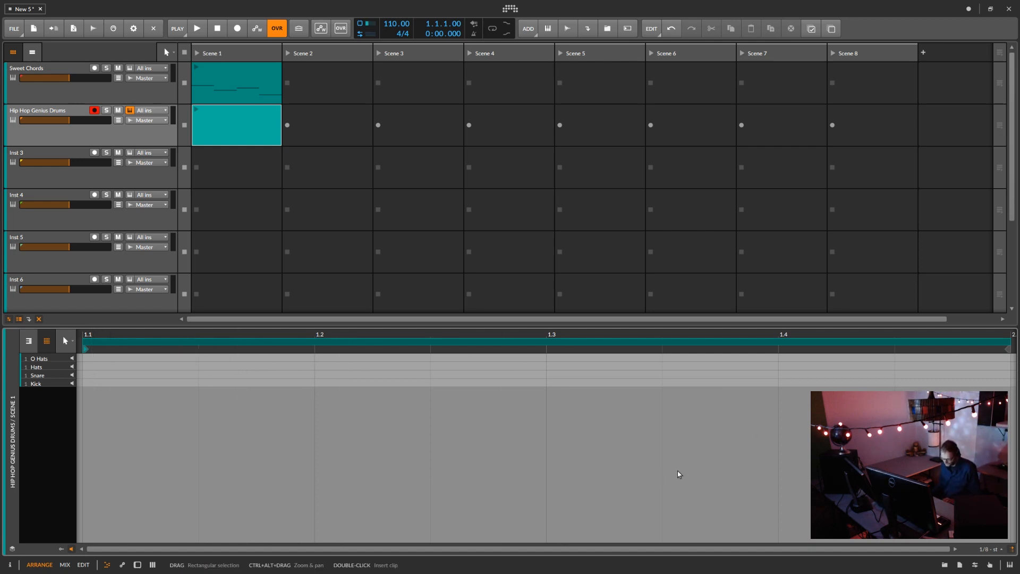
# Draw eighth-note Kick hits on beats 1.1, 1.2, 1.3 and 1.4 of the drum clip
pyautogui.click(149, 383)
pyautogui.click(373, 384)
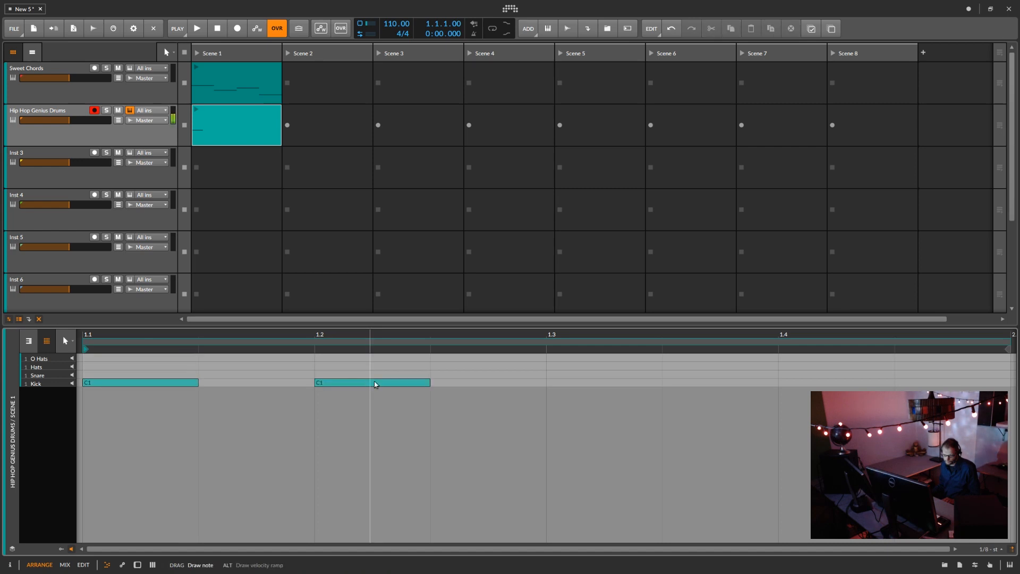
pyautogui.click(554, 382)
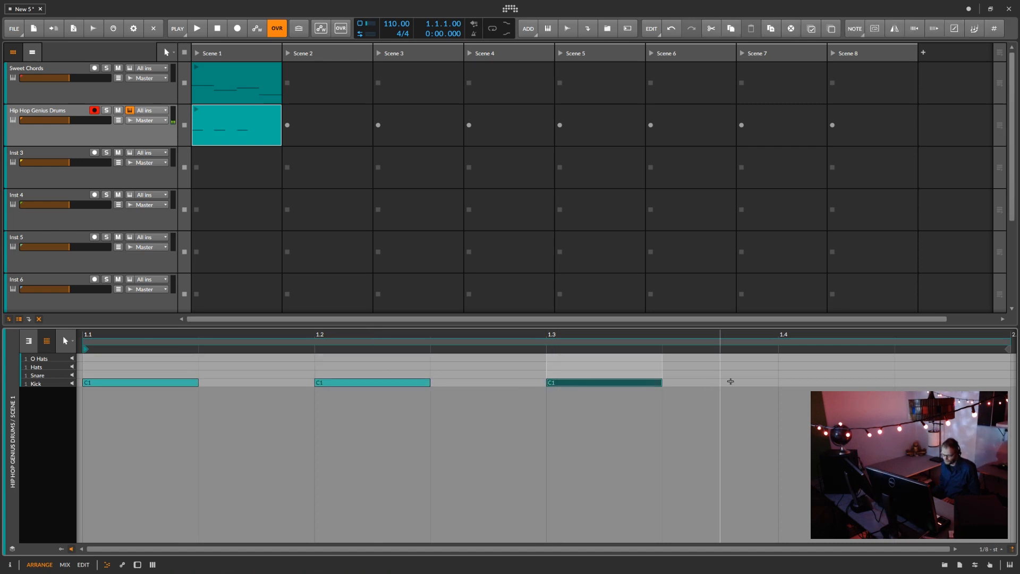
pyautogui.click(785, 382)
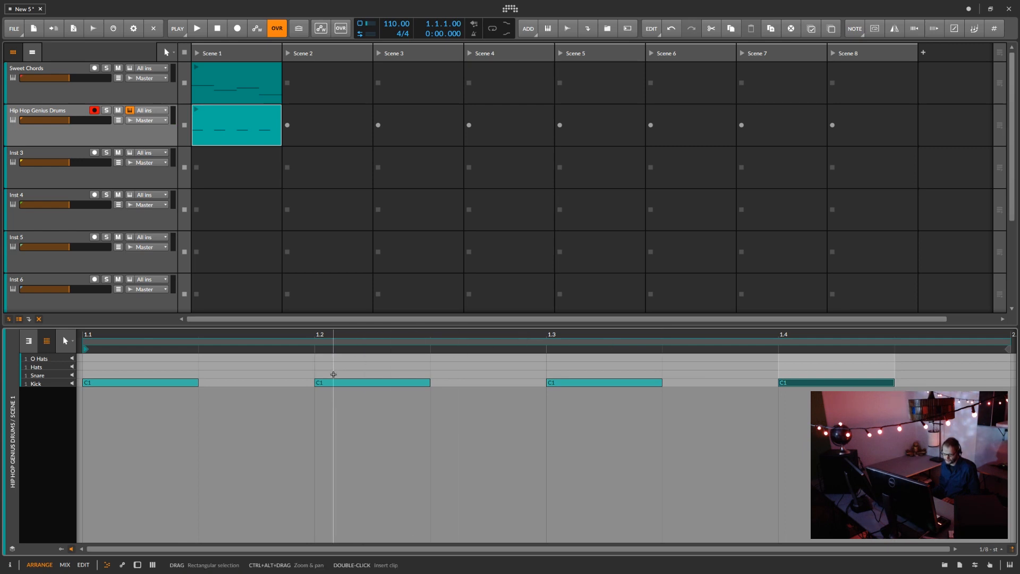
# Add eighth-note Snare hits on beats 1.2 and 1.4 of the drum clip
pyautogui.doubleClick(333, 373)
pyautogui.click(804, 374)
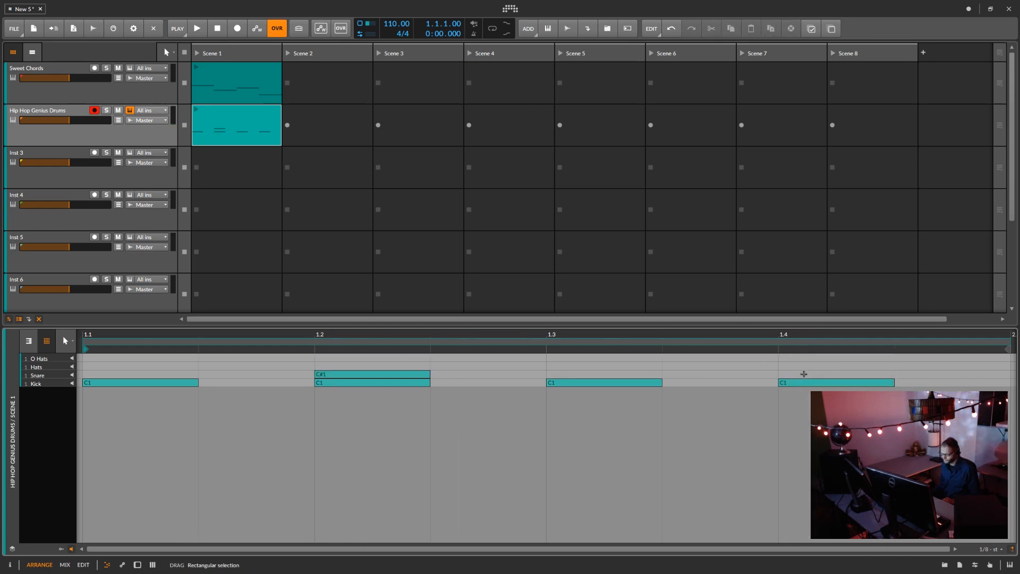
pyautogui.doubleClick(803, 373)
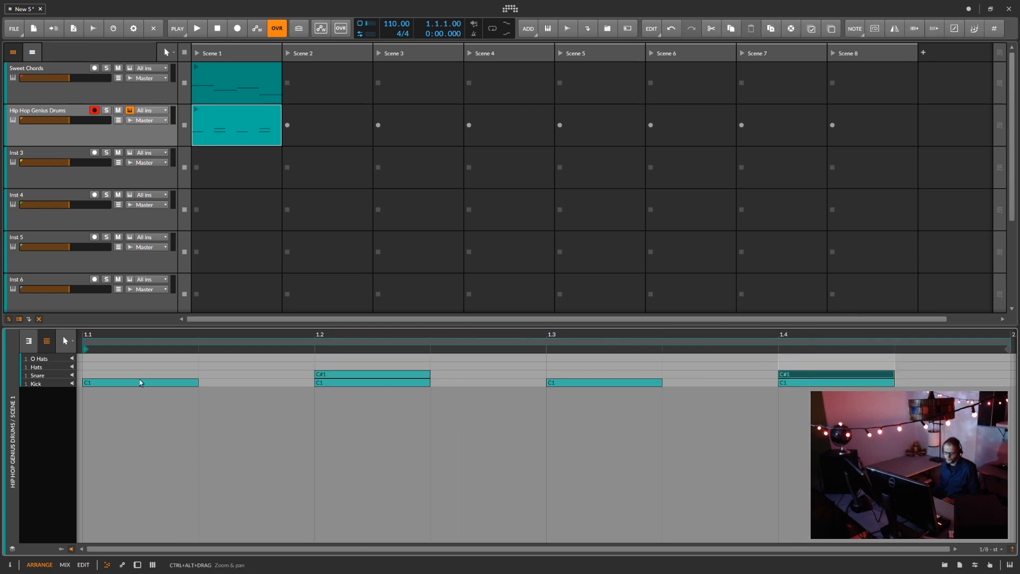
# Fill the Hats row with eight consecutive eighth-note hits by duplicating one from beat 1.1, and audition the drum clip
pyautogui.click(98, 366)
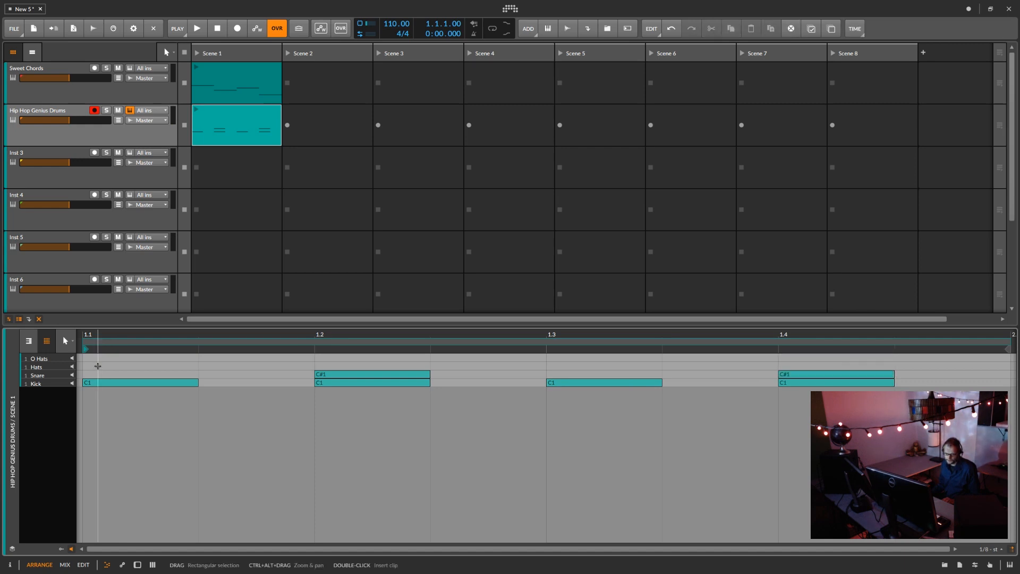
pyautogui.doubleClick(98, 366)
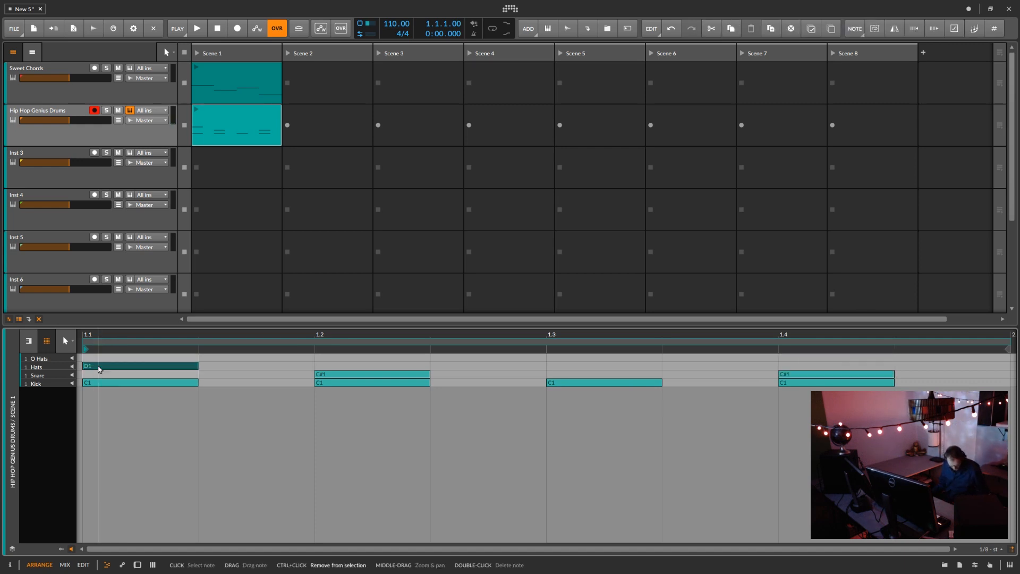
pyautogui.hotkey('ctrl', 'd')
pyautogui.hotkey('ctrl', 'd')
pyautogui.hotkey('ctrl', 'd')
pyautogui.hotkey('ctrl', 'd')
pyautogui.hotkey('ctrl', 'd')
pyautogui.hotkey('ctrl', 'd')
pyautogui.hotkey('ctrl', 'd')
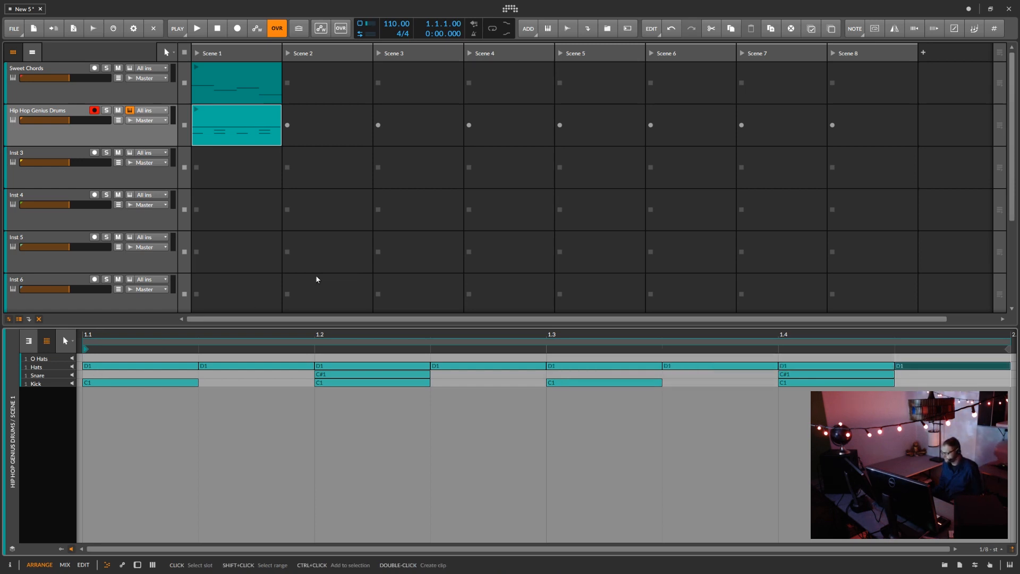
pyautogui.click(198, 111)
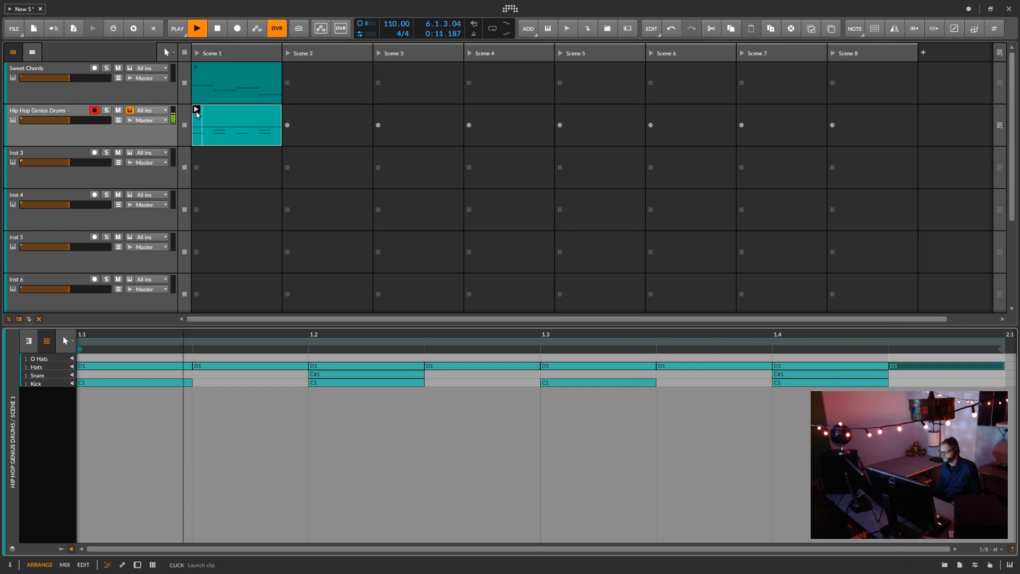
pyautogui.press('space')
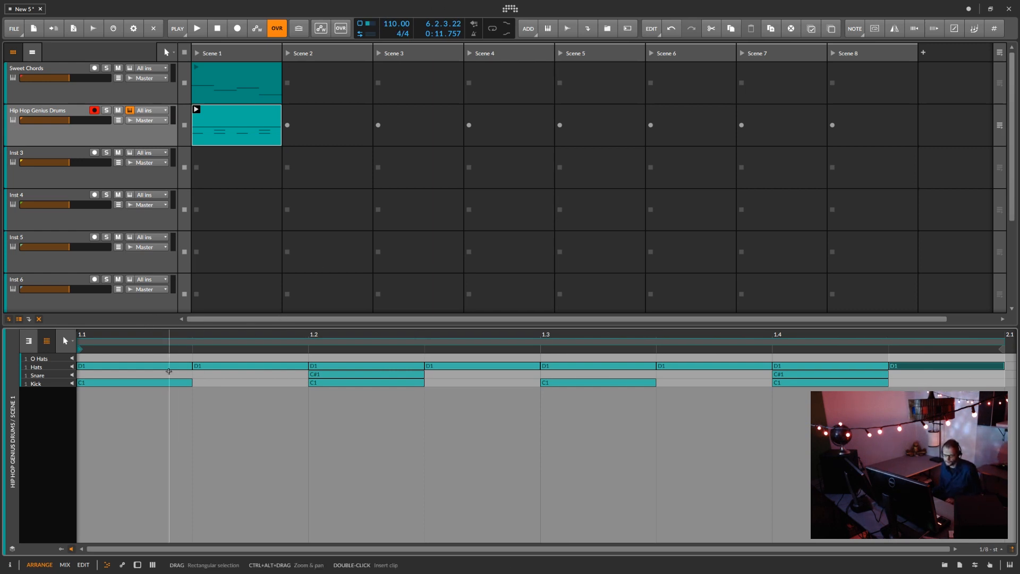
# Delete the Hats hits on beats 1.1, 1.2, 1.3 and 1.4, keeping only the offbeat ones
pyautogui.doubleClick(168, 367)
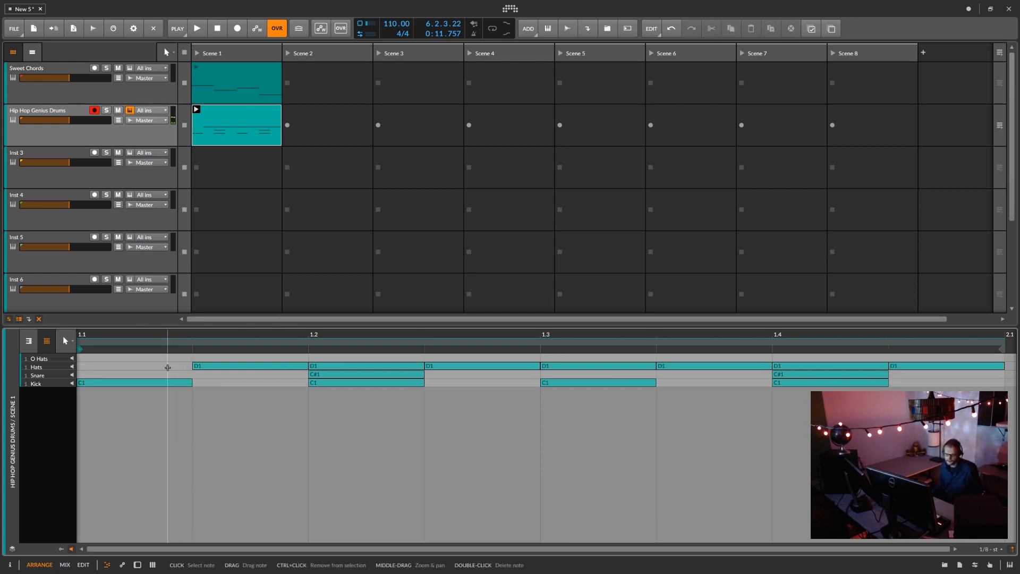
pyautogui.doubleClick(339, 368)
pyautogui.doubleClick(593, 365)
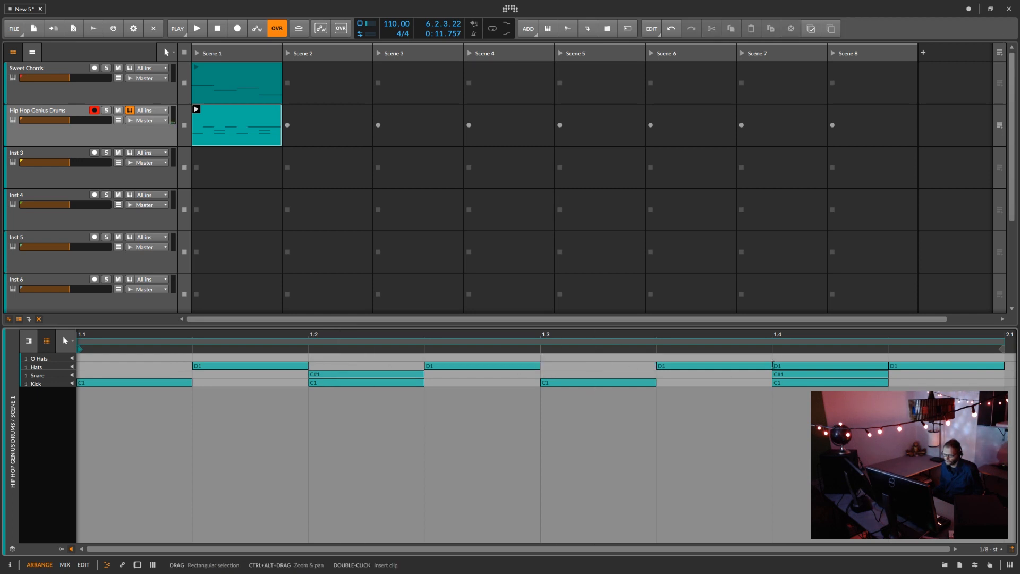
pyautogui.click(800, 366)
pyautogui.doubleClick(800, 367)
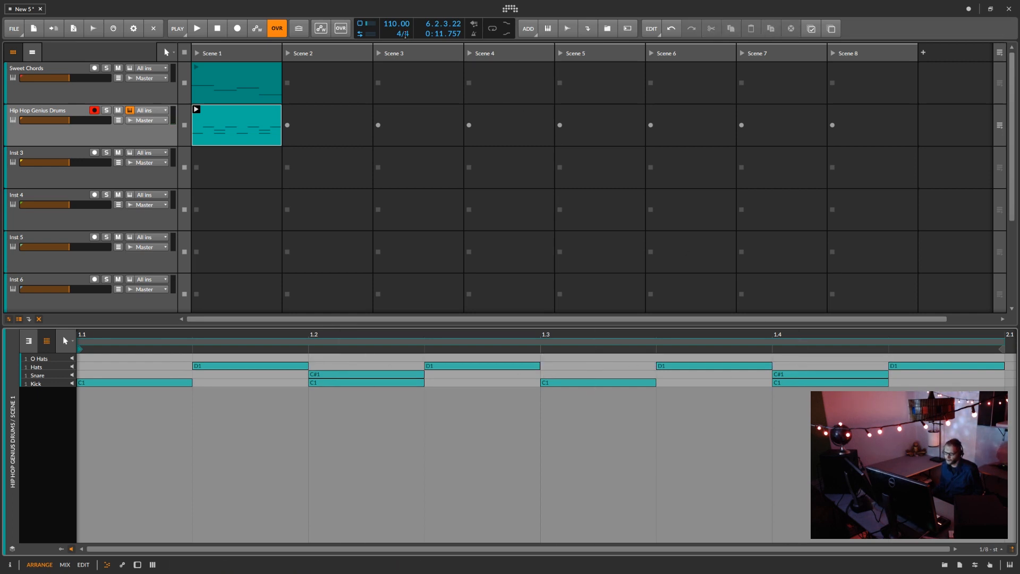
# Raise the tempo to 127 BPM and move all offbeat Hats hits up to the O Hats row
pyautogui.moveTo(397, 24); pyautogui.dragTo(396, 15)
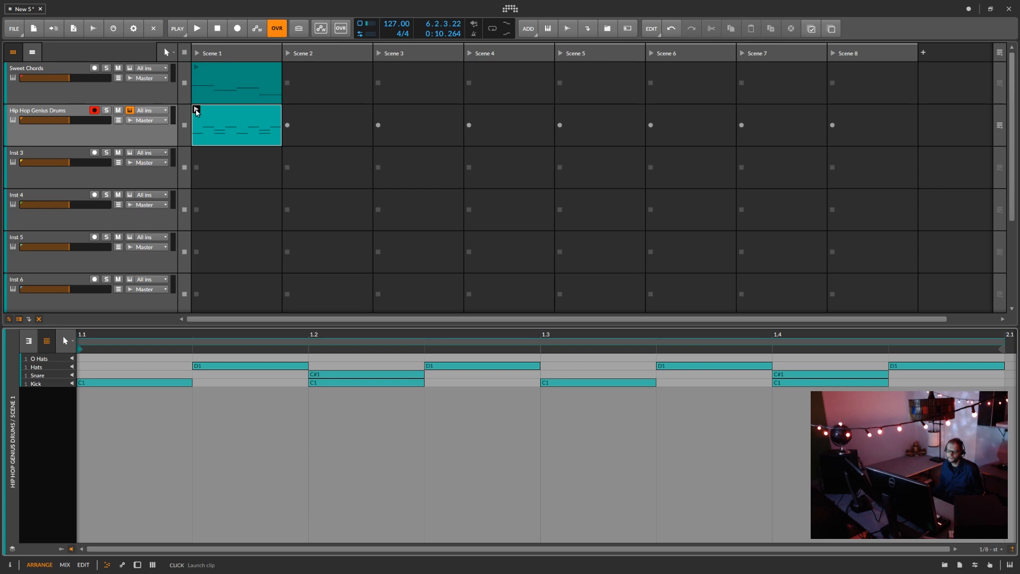
pyautogui.click(62, 368)
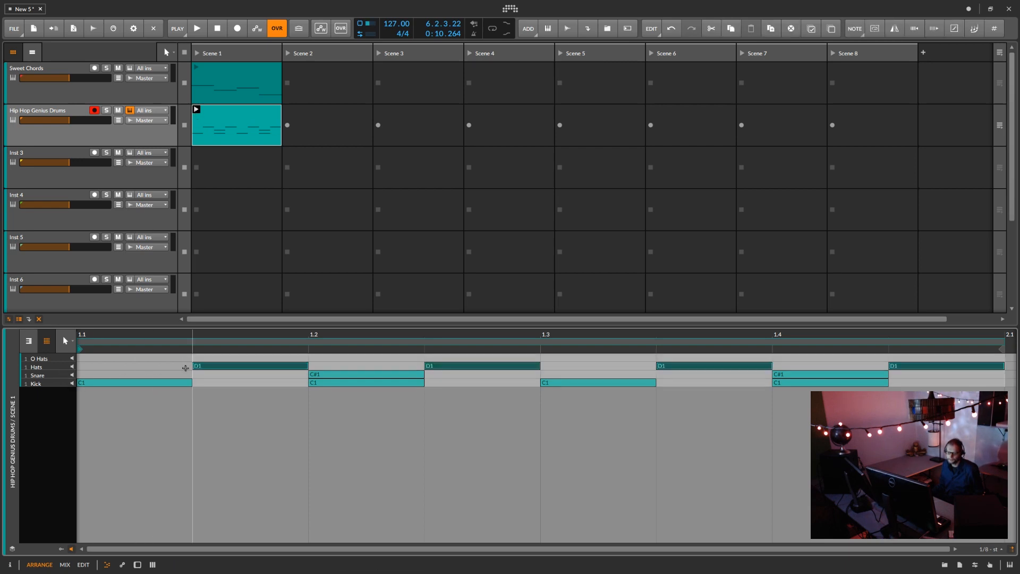
pyautogui.moveTo(206, 370); pyautogui.dragTo(205, 360)
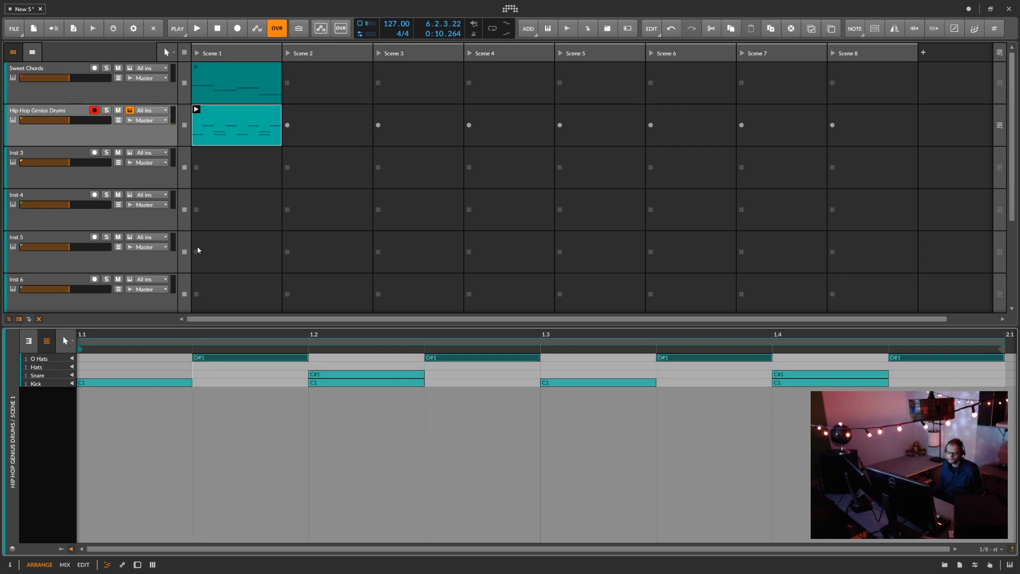
# Audition the offbeat open-hat pattern and restore the continuous eighth-note hits on the Hats row in its place
pyautogui.click(196, 110)
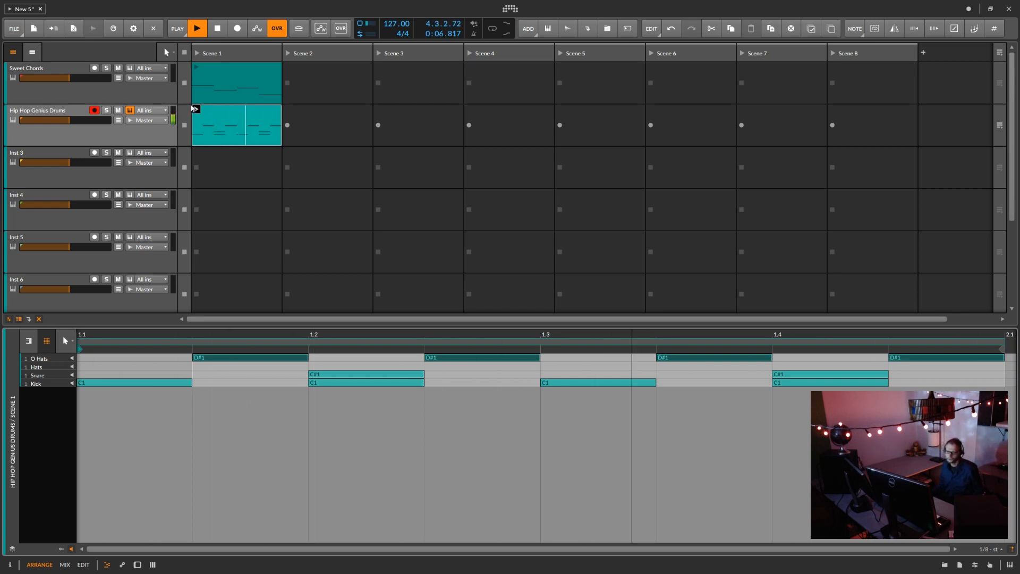
pyautogui.click(194, 65)
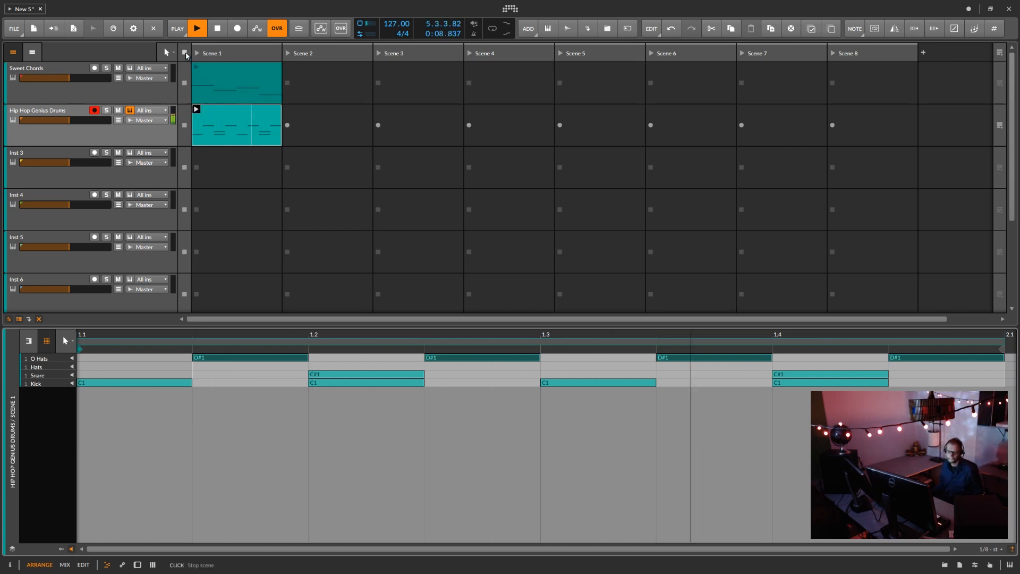
pyautogui.click(185, 53)
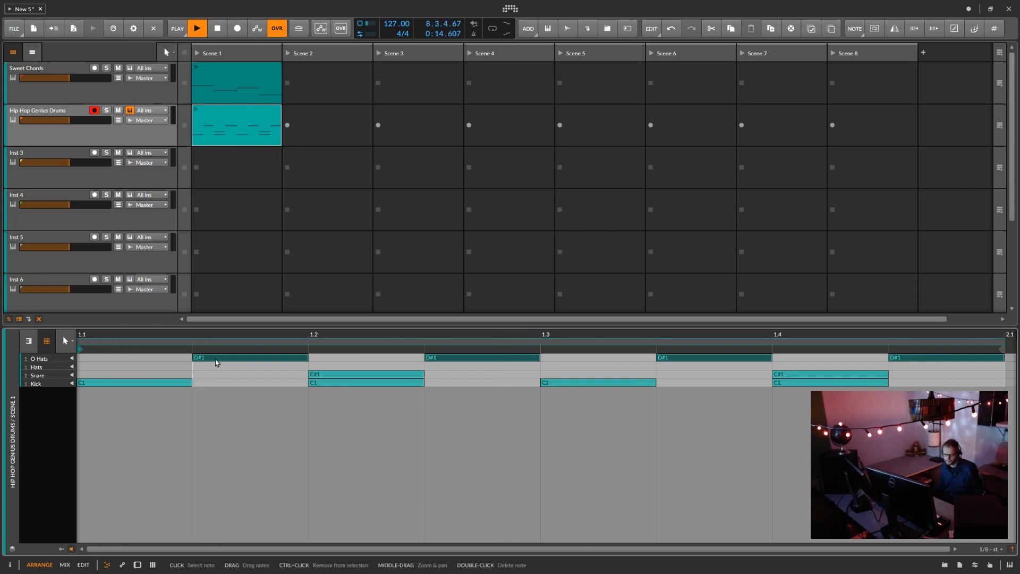
pyautogui.moveTo(216, 357)
pyautogui.mouseDown()
pyautogui.moveTo(212, 370)
pyautogui.moveTo(96, 370)
pyautogui.moveTo(111, 370)
pyautogui.mouseUp()
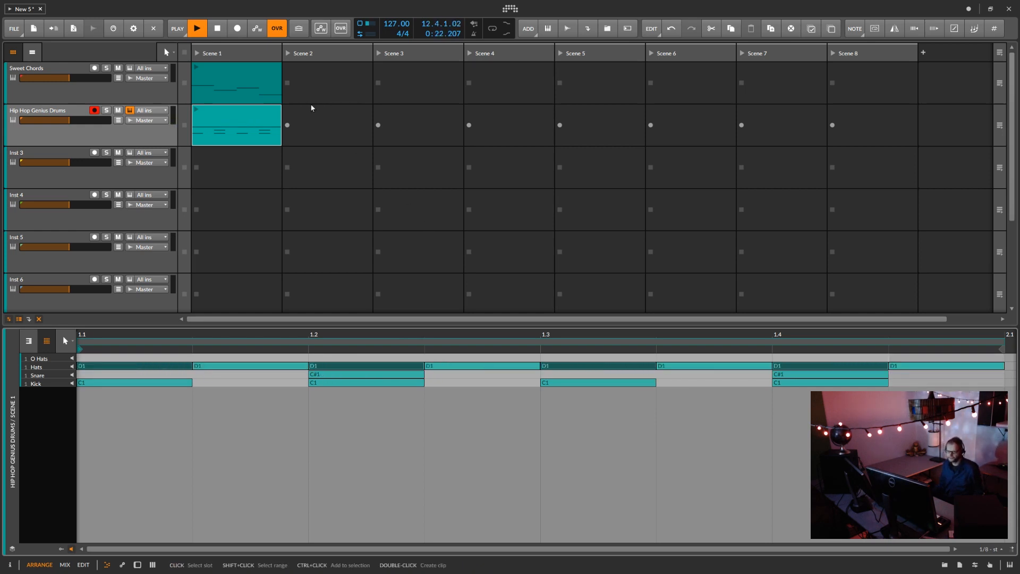
# Set the project tempo to 95 BPM and audition the Scene 1 drum clip at that speed
pyautogui.click(254, 109)
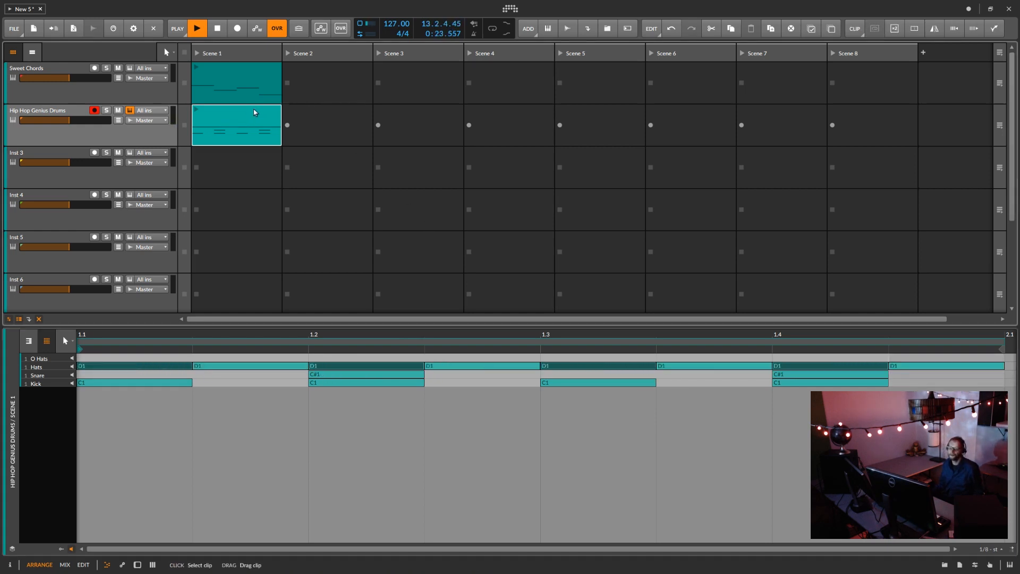
pyautogui.doubleClick(392, 25)
pyautogui.write('95 BPM')
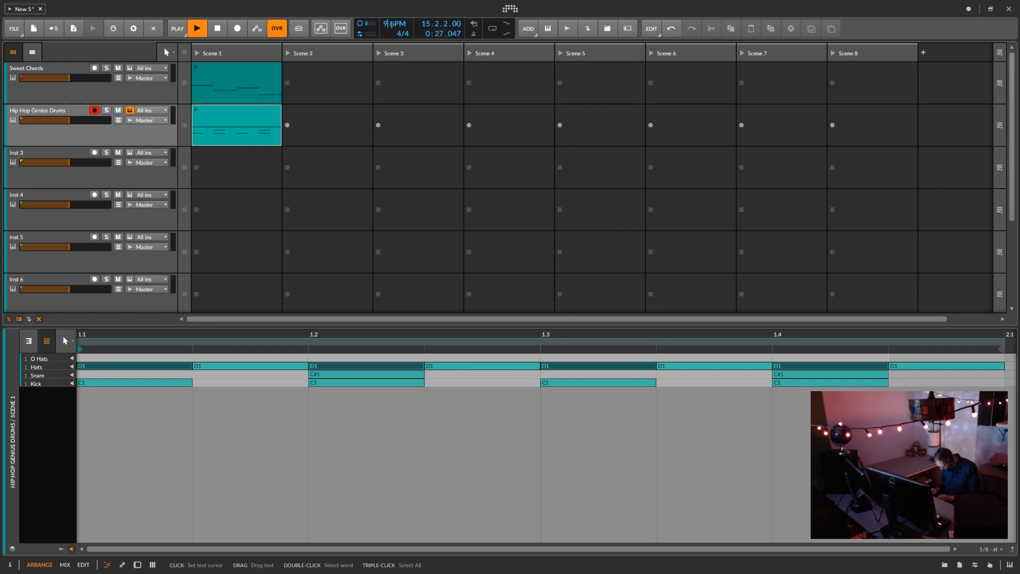
pyautogui.press('Return')
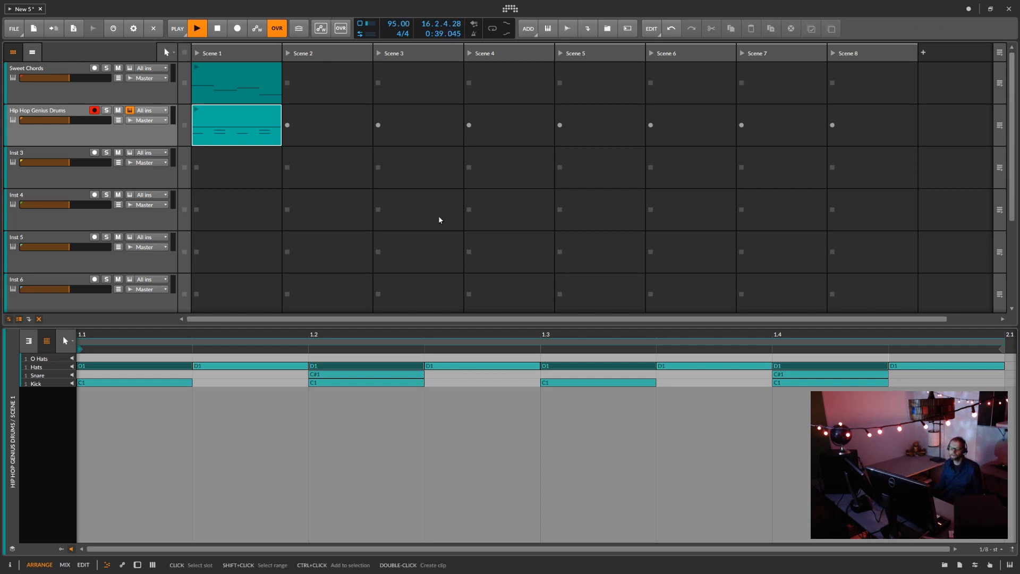
pyautogui.click(198, 111)
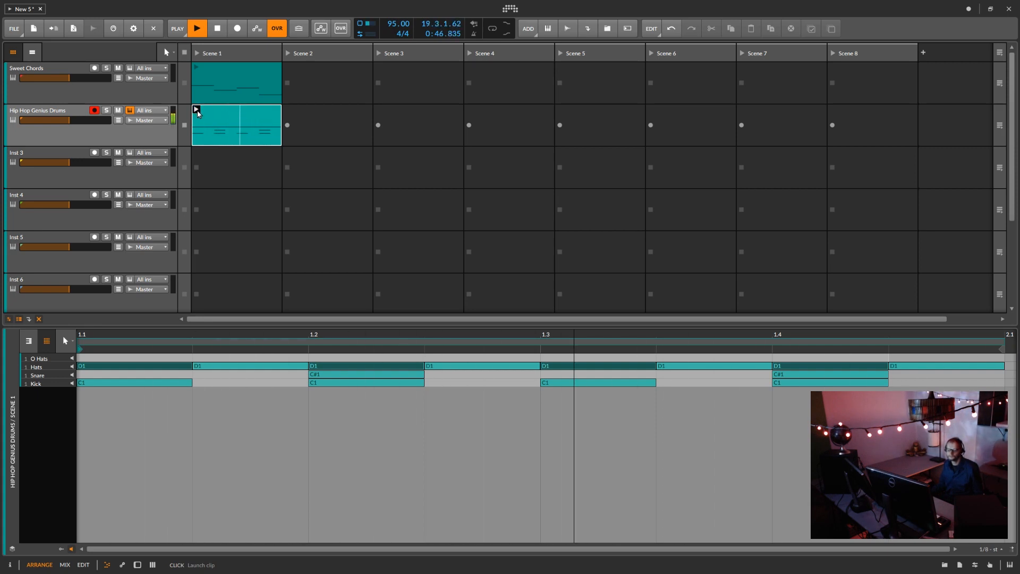
pyautogui.click(186, 56)
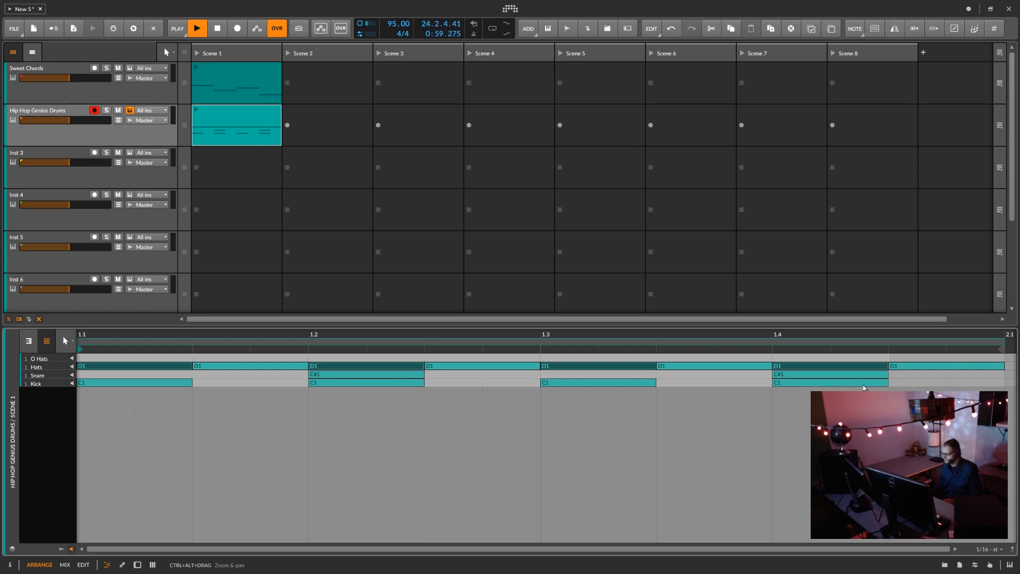
# On a 1/16 grid, add a sixteenth-note Kick hit on the bar's last sixteenth and play the clip
pyautogui.doubleClick(965, 382)
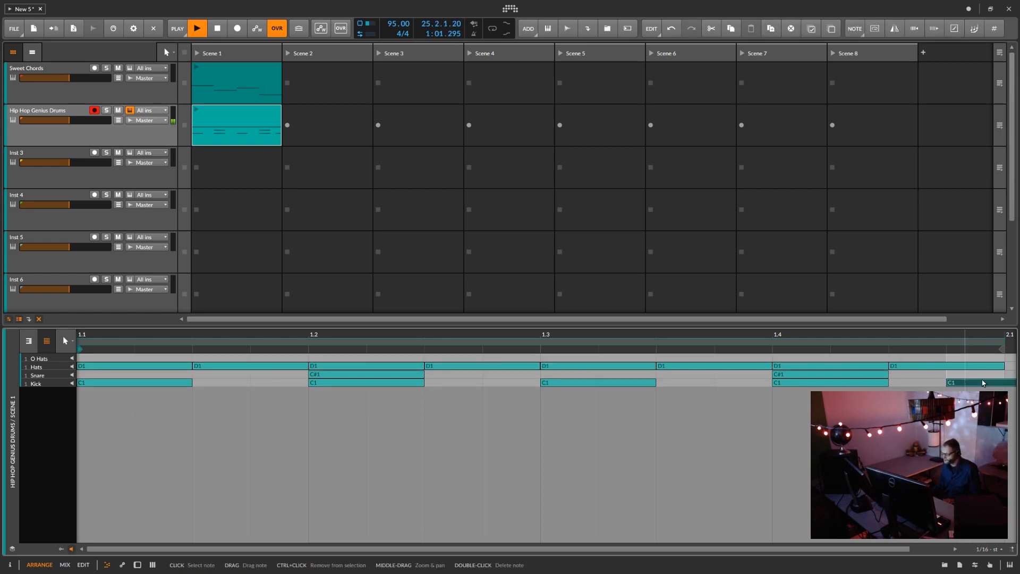
pyautogui.moveTo(1001, 383)
pyautogui.mouseDown()
pyautogui.moveTo(939, 384)
pyautogui.moveTo(990, 384)
pyautogui.mouseUp()
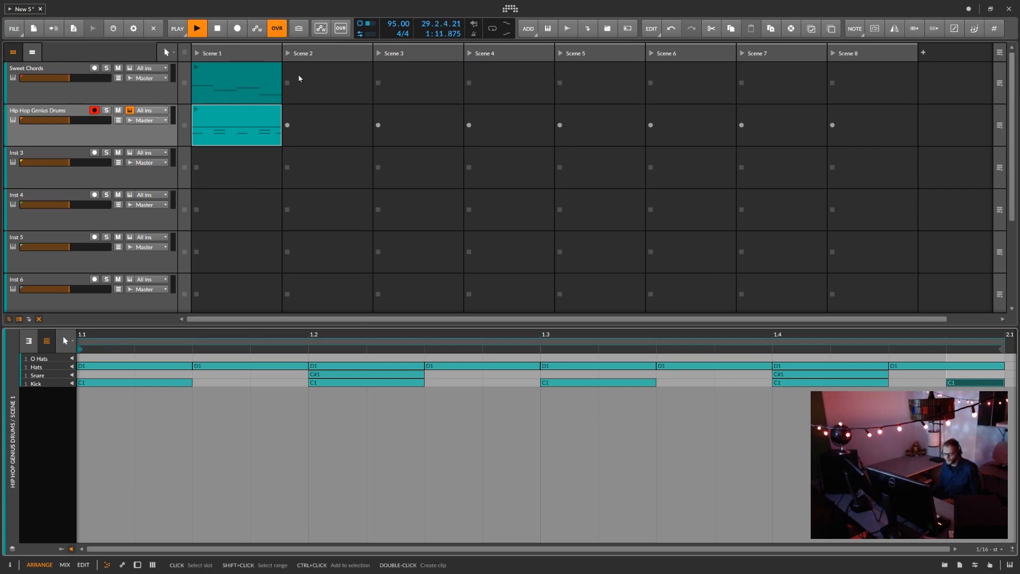
pyautogui.click(196, 109)
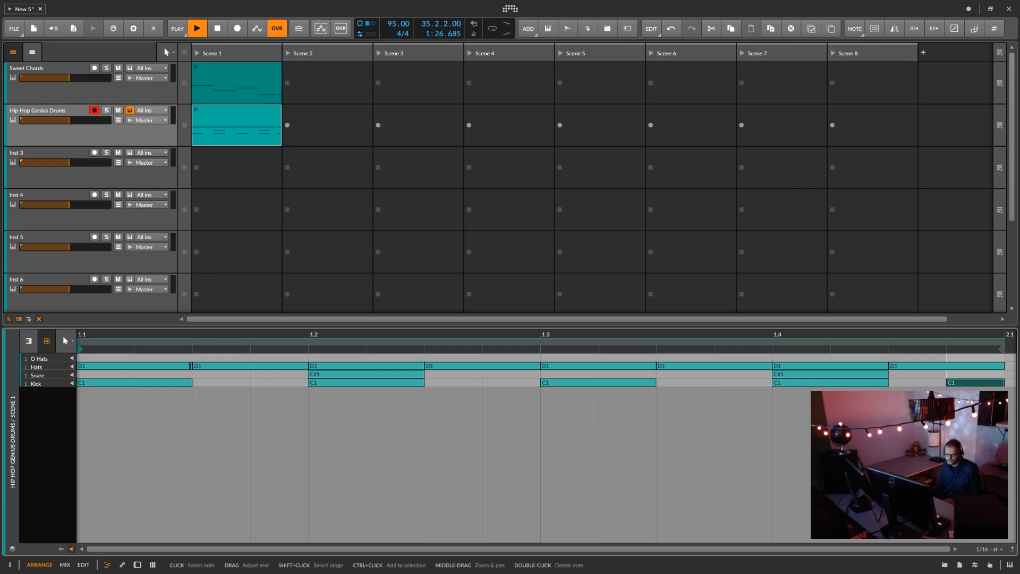
# Split the Hats hits on beats 1.1 and 1.3 into two sixteenth notes each and audition the clip
pyautogui.moveTo(191, 366); pyautogui.dragTo(149, 366)
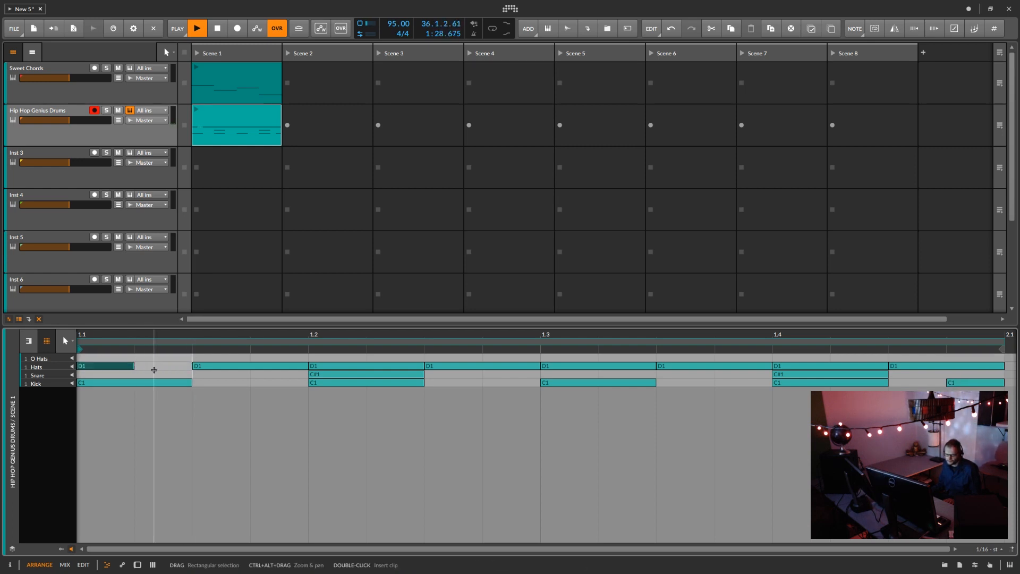
pyautogui.doubleClick(152, 366)
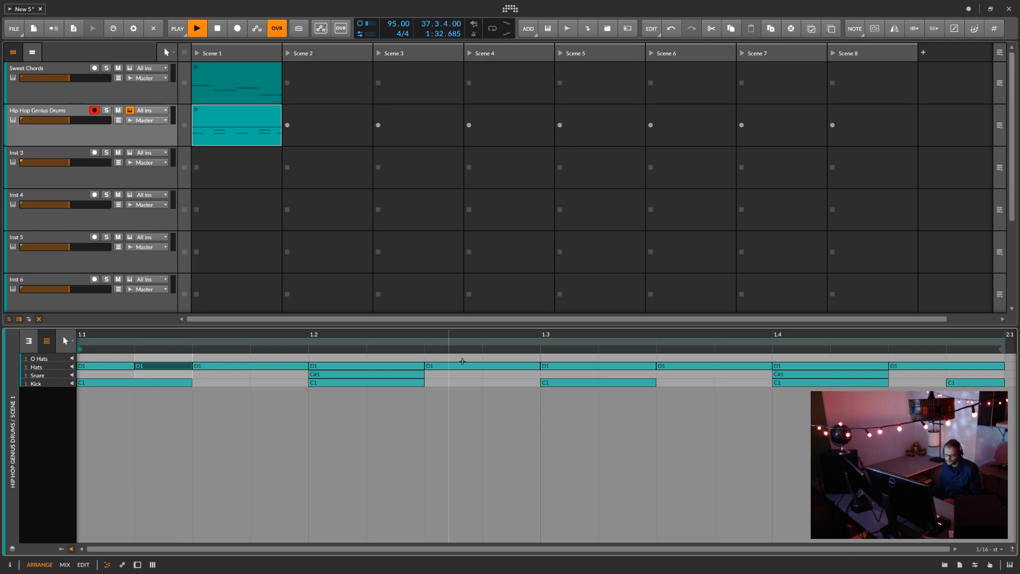
pyautogui.moveTo(657, 365); pyautogui.dragTo(636, 366)
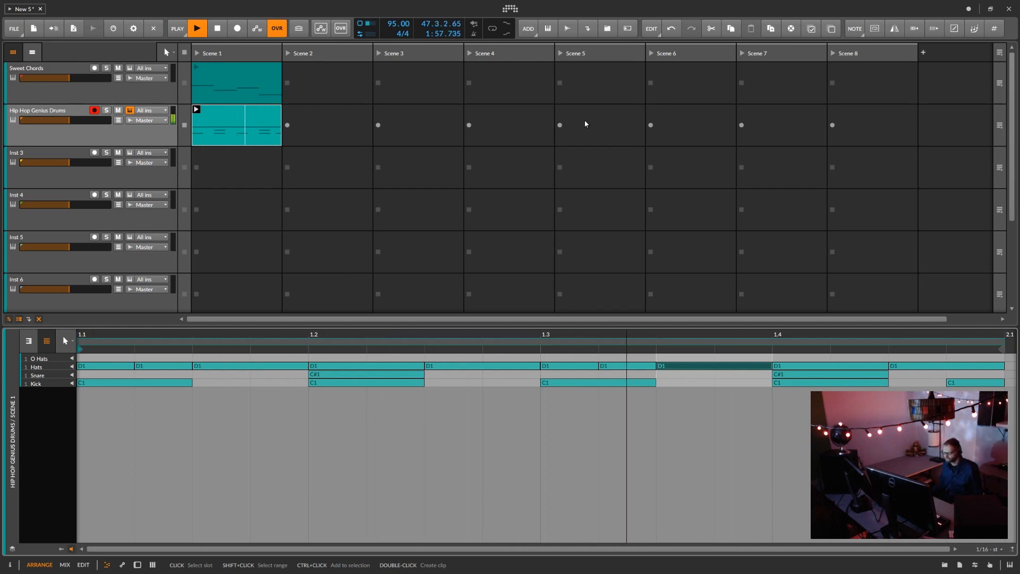
pyautogui.press('space')
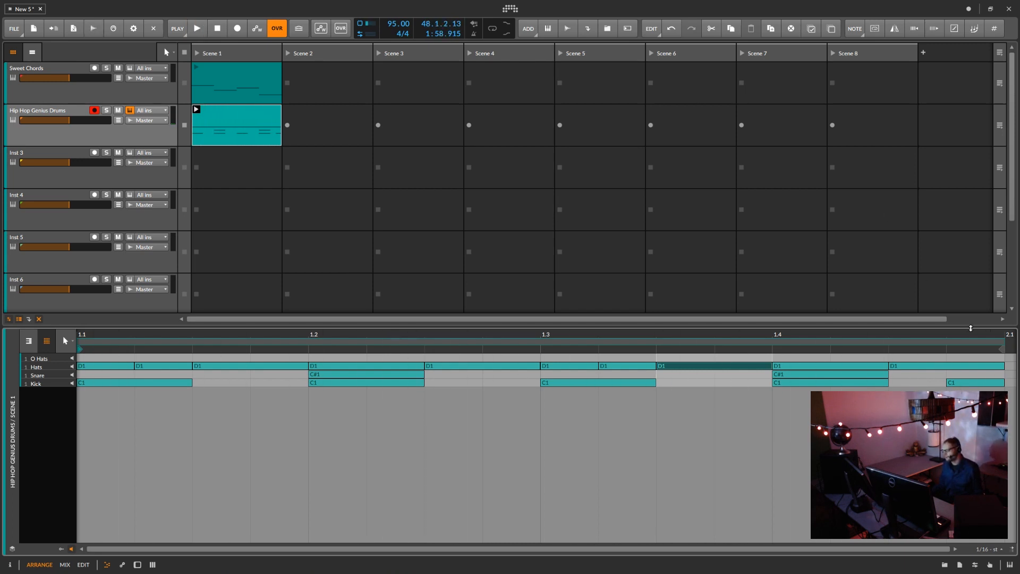
# Shorten the last Hats hit to a sixteenth, add a sixteenth-note O Hats hit right after it, and play the clip
pyautogui.moveTo(1003, 366); pyautogui.dragTo(987, 365)
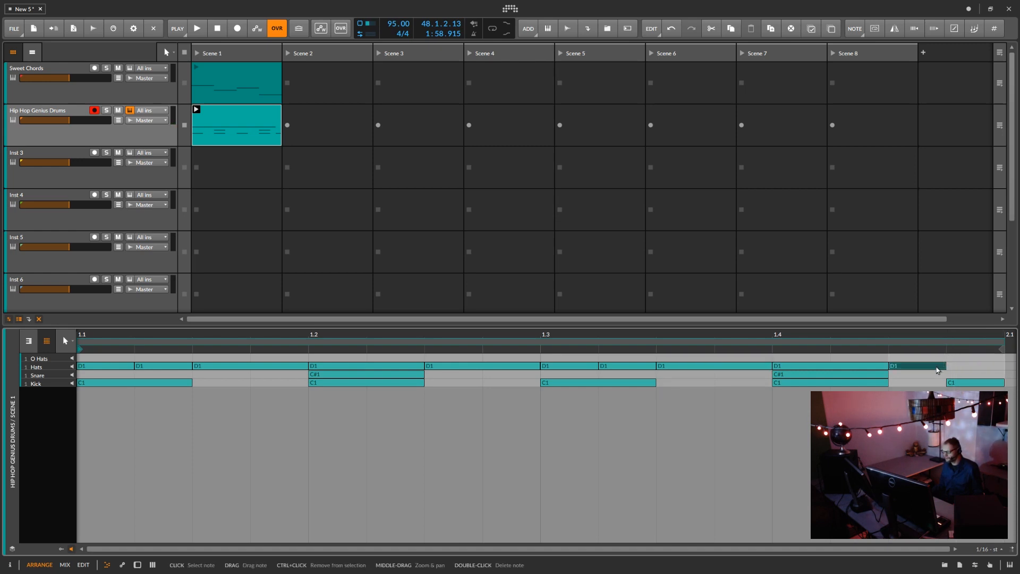
pyautogui.doubleClick(955, 357)
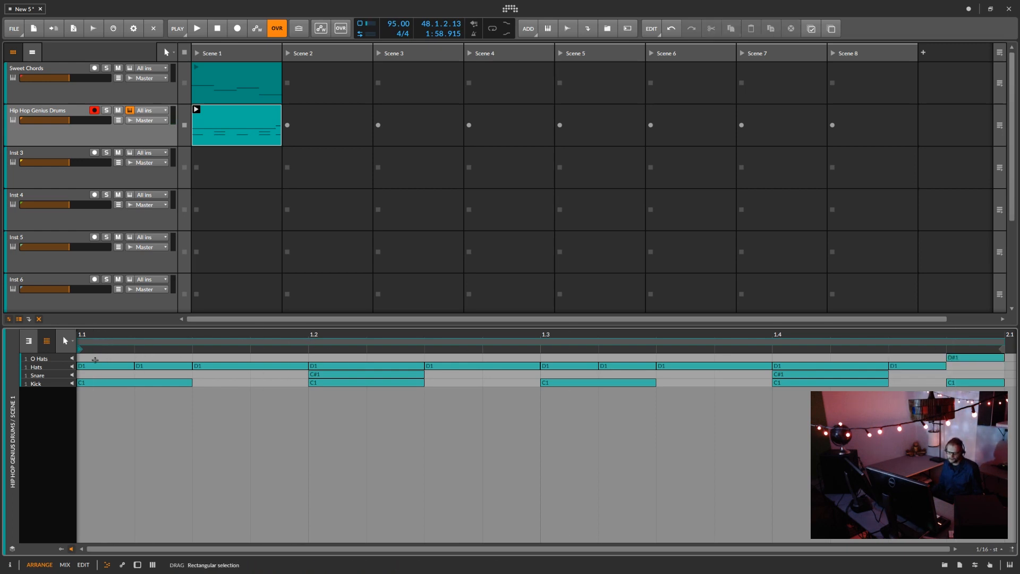
pyautogui.moveTo(95, 358); pyautogui.dragTo(158, 371)
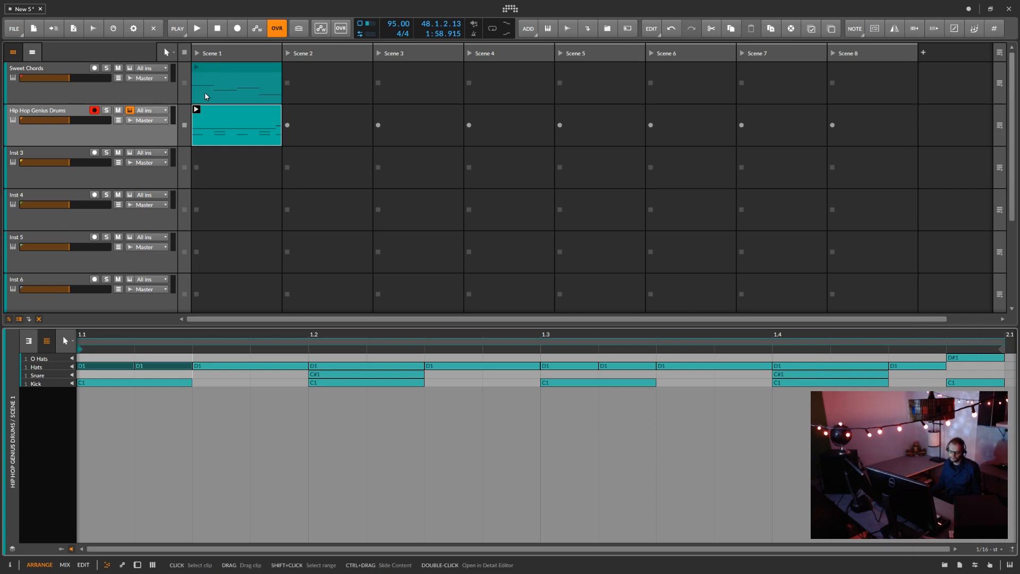
pyautogui.click(196, 110)
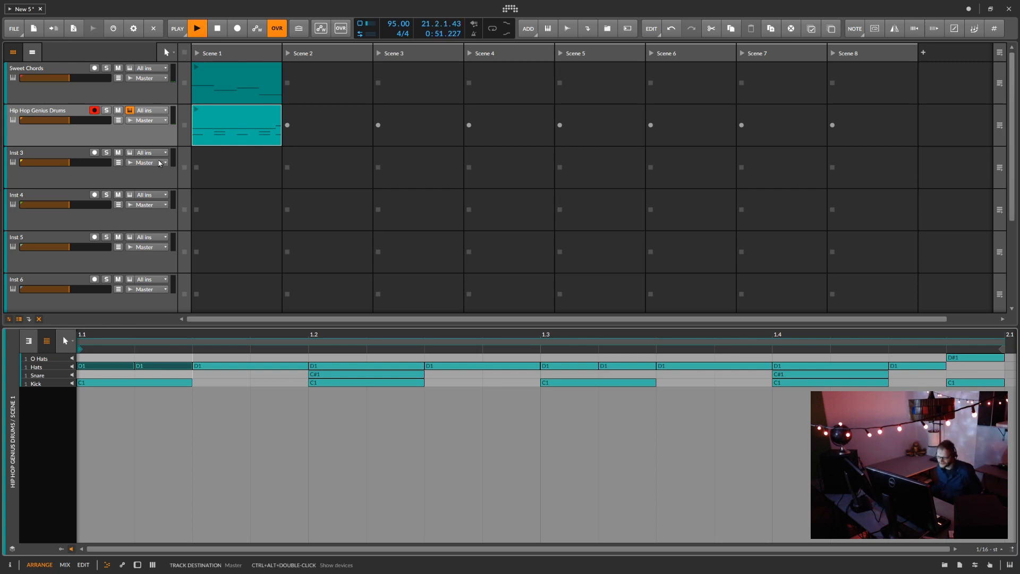
# Double the content of the Hip Hop Genius Drums Scene 1 clip to two bars and open it in the detail editor
pyautogui.click(236, 112)
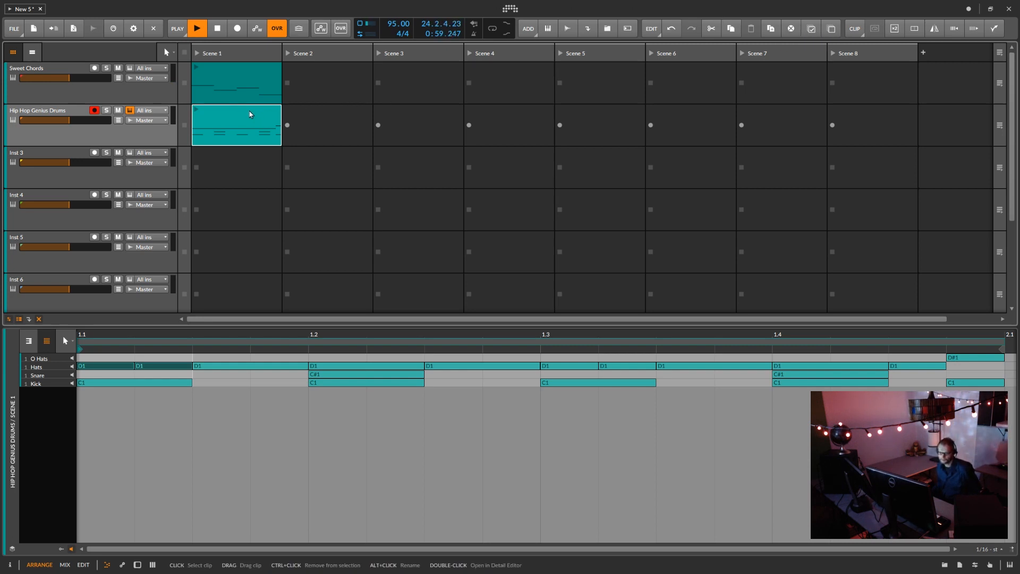
pyautogui.click(854, 29)
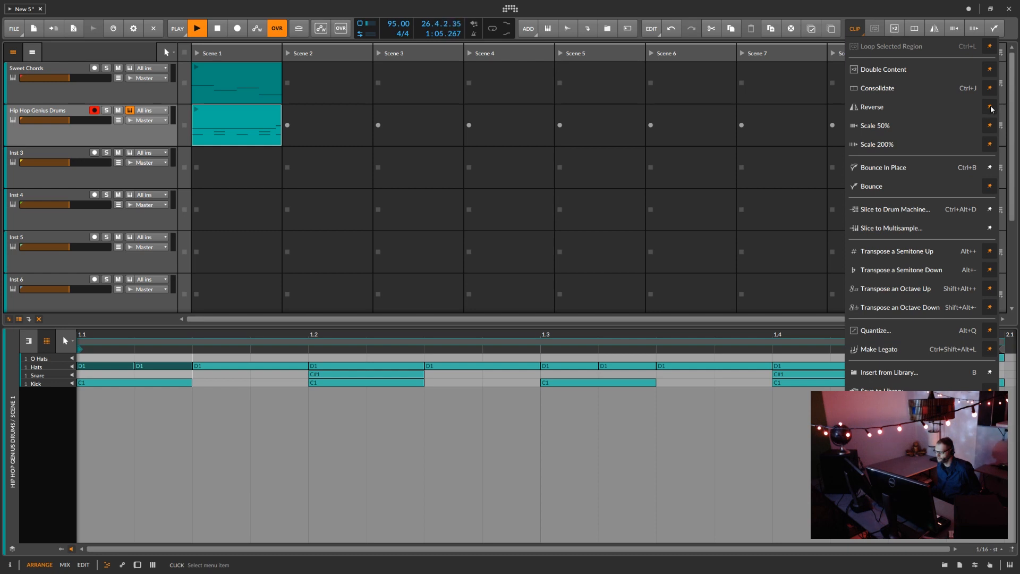
pyautogui.click(852, 30)
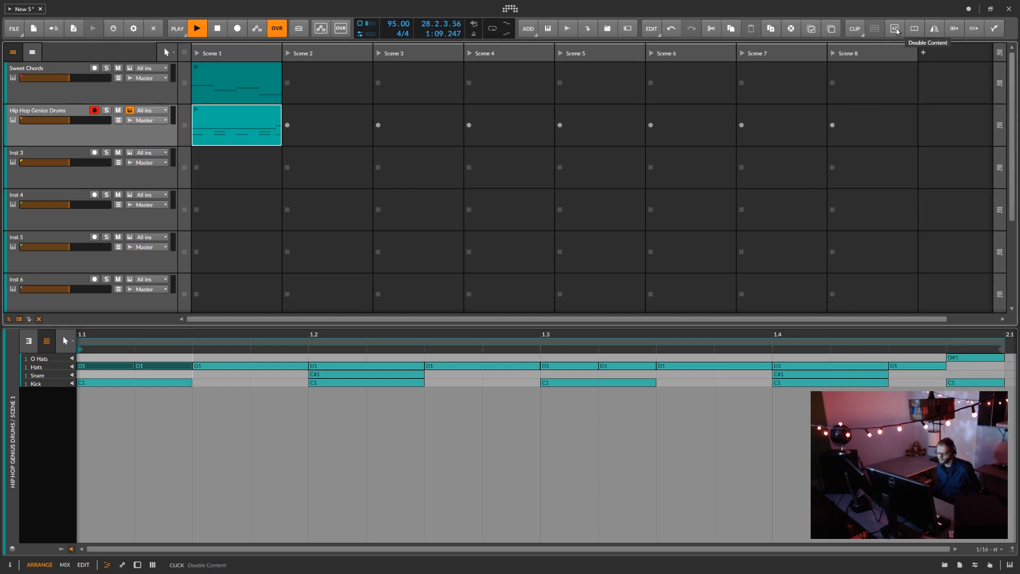
pyautogui.click(895, 29)
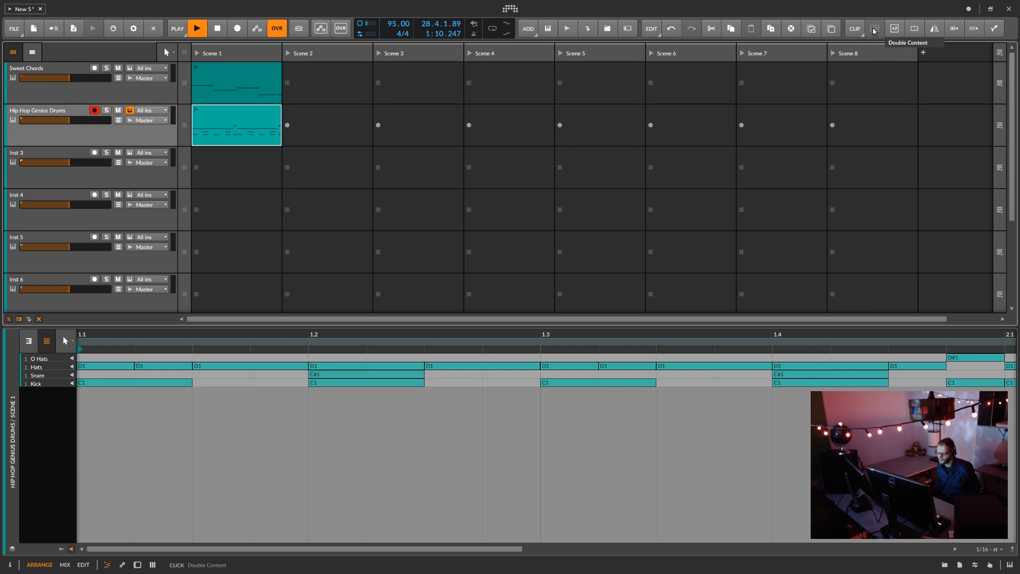
pyautogui.click(236, 116)
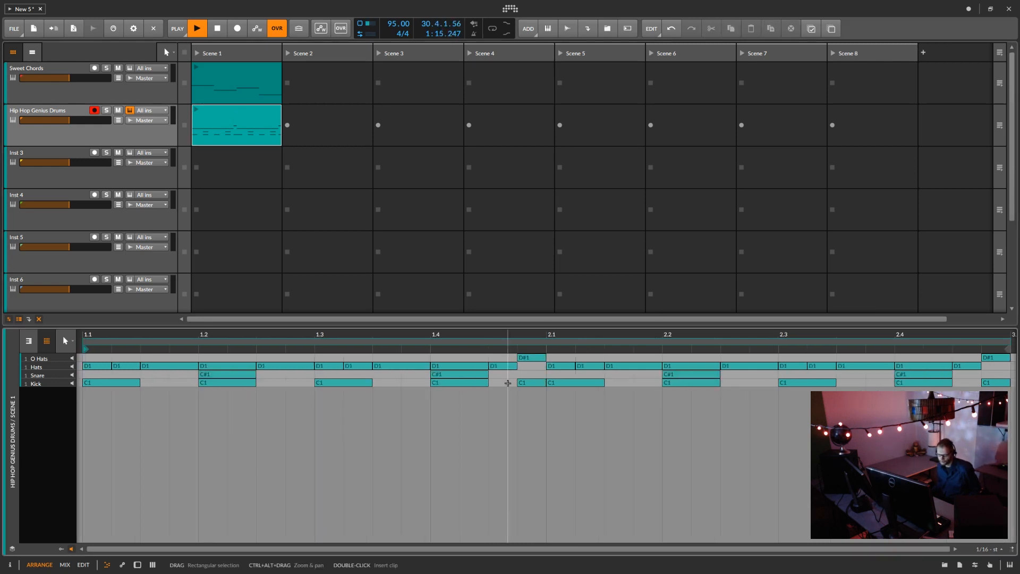
pyautogui.moveTo(537, 336); pyautogui.dragTo(747, 441)
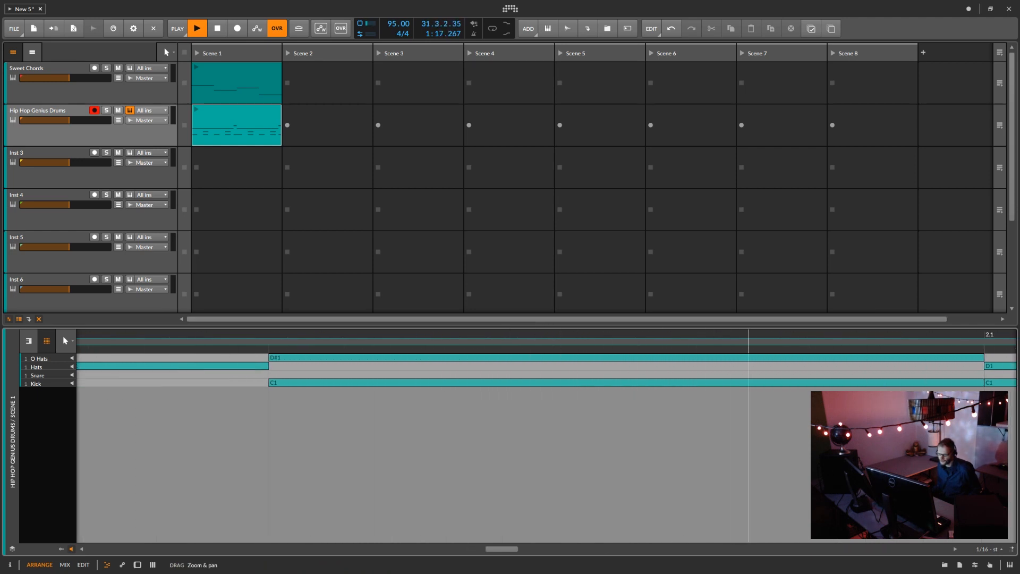
pyautogui.doubleClick(232, 114)
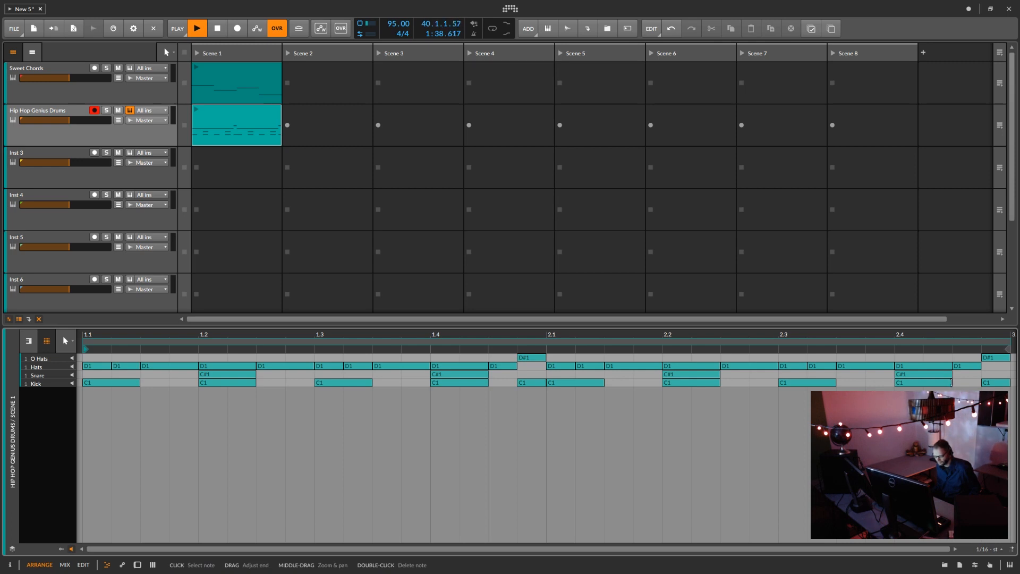
# On beat 2.4, split the Kick hit into two sixteenths and replace the second half of the Hats hit with a sixteenth-note O Hats hit
pyautogui.moveTo(951, 383); pyautogui.dragTo(924, 383)
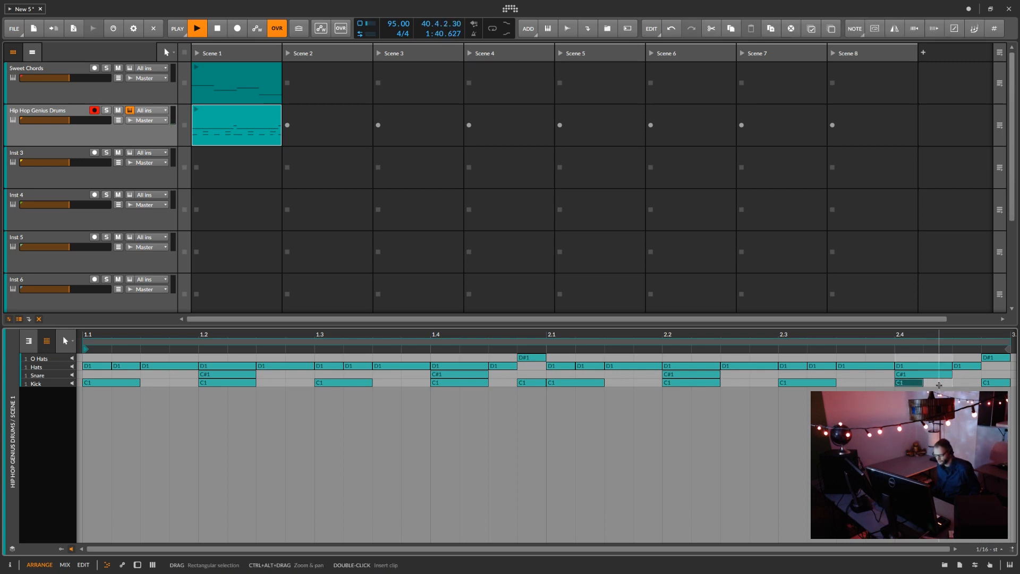
pyautogui.doubleClick(939, 382)
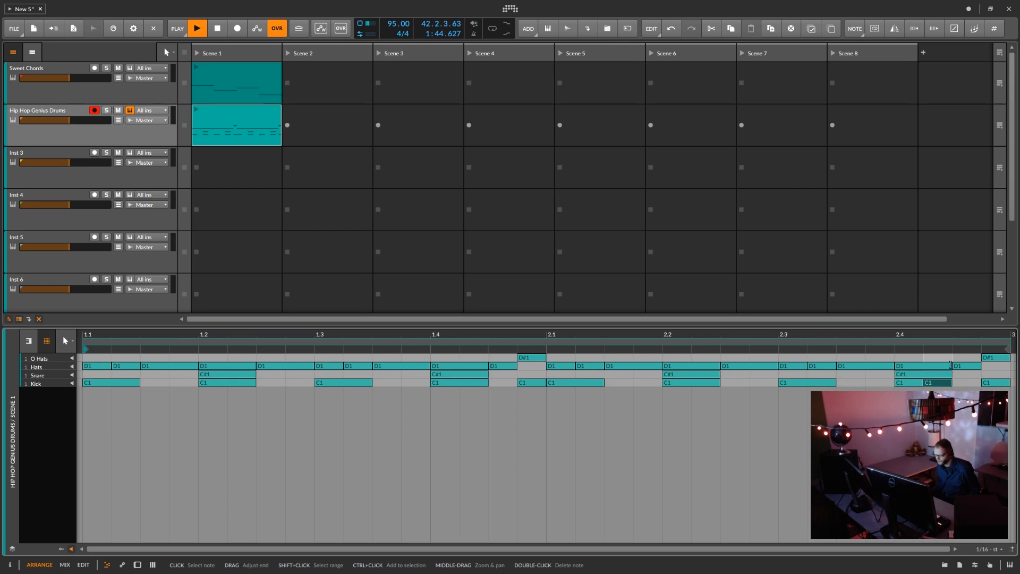
pyautogui.moveTo(950, 366); pyautogui.dragTo(932, 366)
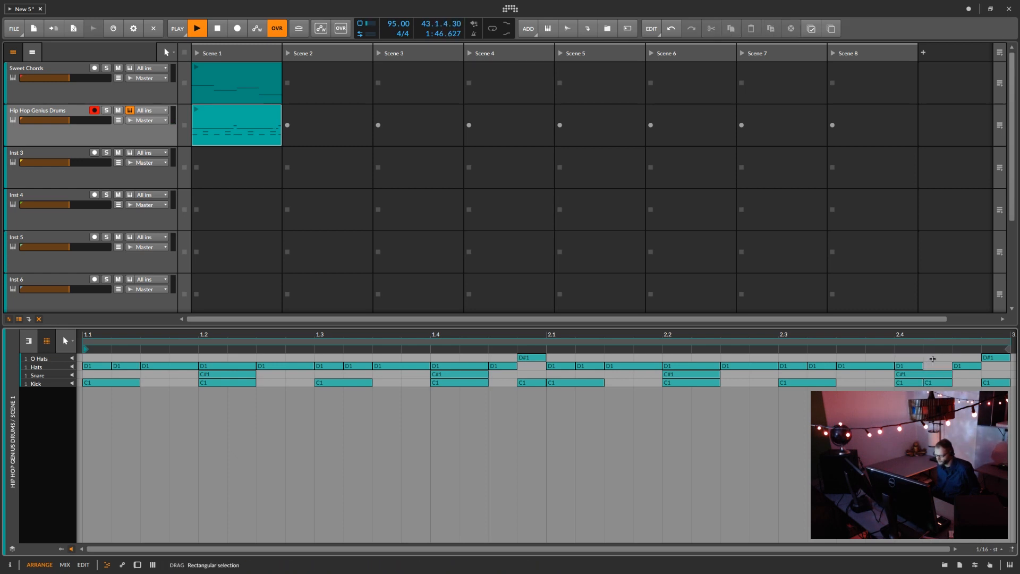
pyautogui.doubleClick(937, 358)
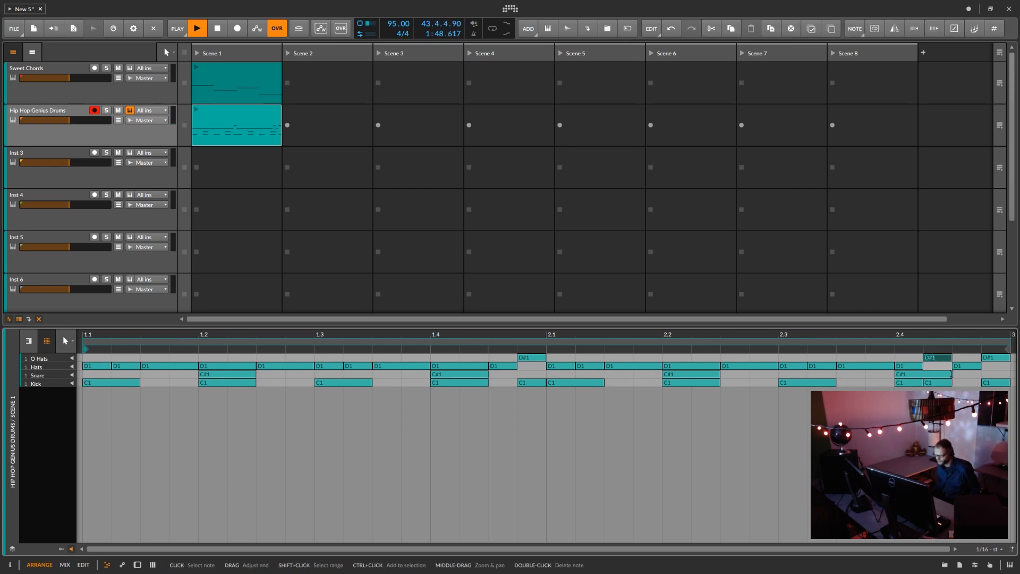
# Launch the two-bar drum clip to audition its varied ending and stop playback
pyautogui.press('space')
pyautogui.click(196, 109)
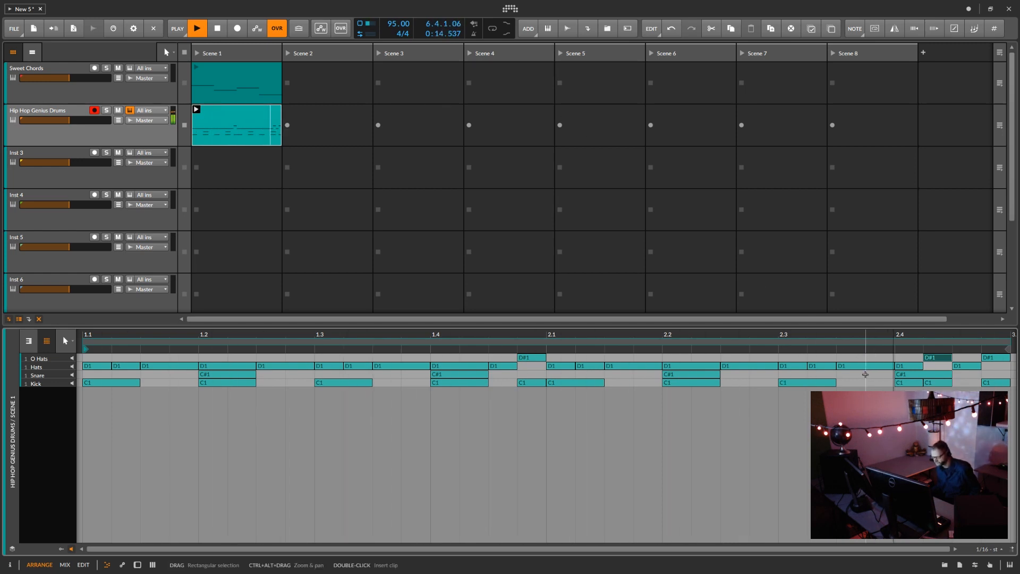
pyautogui.press('space')
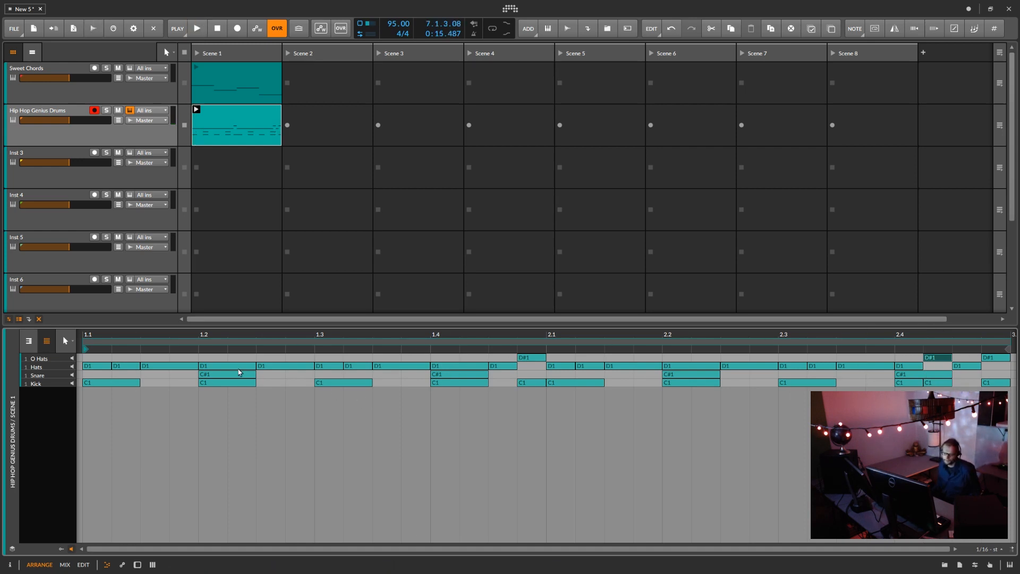
# Replace the Kick hit on beat 1.3 with sixteenth-note Kick hits on 1.2.4, 1.3.1 and 1.3.4
pyautogui.click(326, 384)
pyautogui.moveTo(326, 384)
pyautogui.mouseDown()
pyautogui.moveTo(304, 382)
pyautogui.moveTo(320, 384)
pyautogui.mouseUp()
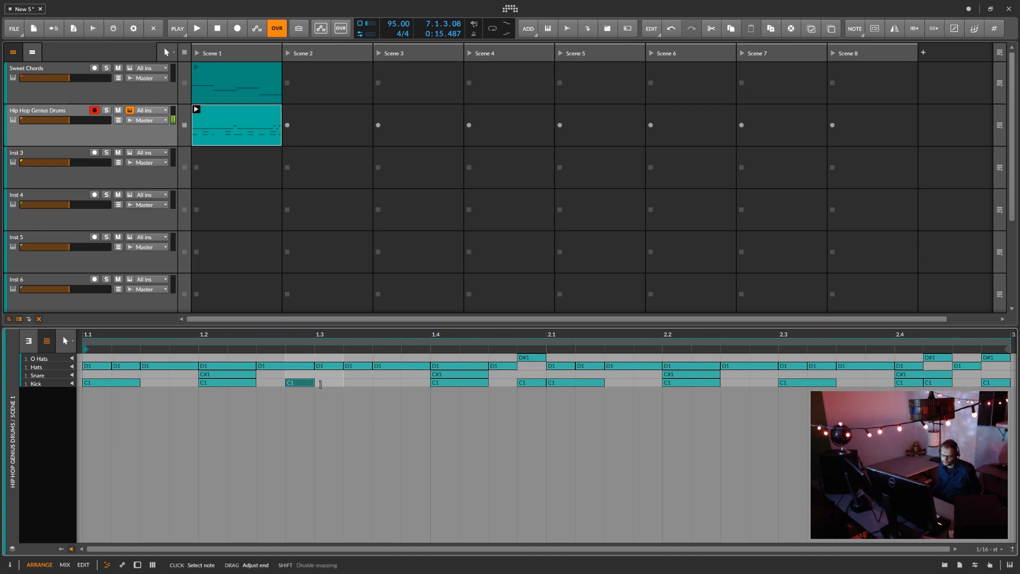
pyautogui.doubleClick(332, 383)
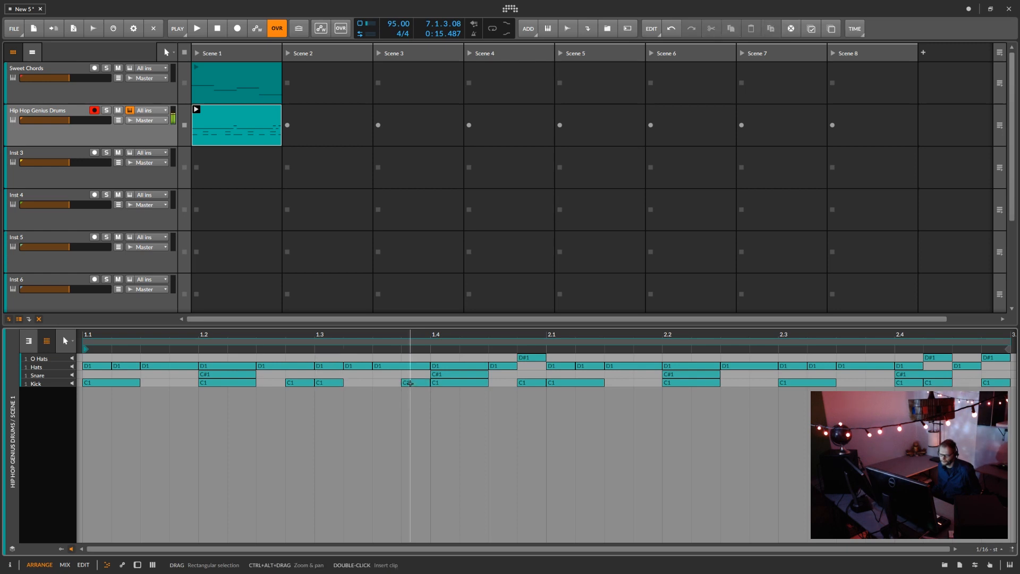
pyautogui.doubleClick(410, 383)
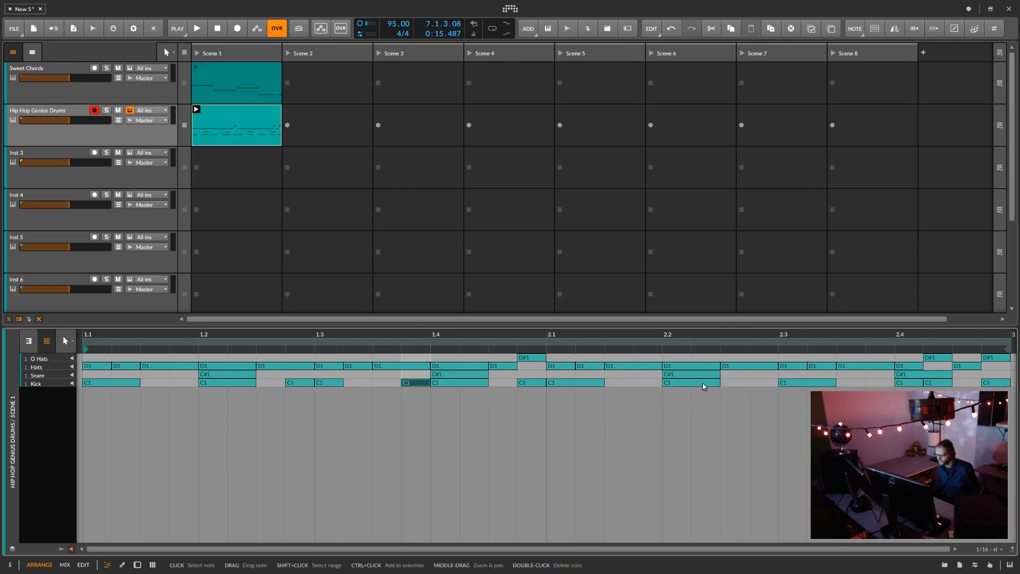
# Move the Kick on beat 2.2 a sixteenth later, and add sixteenth-note Kick and O Hats hits on 2.1.4, shortening the preceding Hats hit to fit
pyautogui.moveTo(703, 384); pyautogui.dragTo(729, 383)
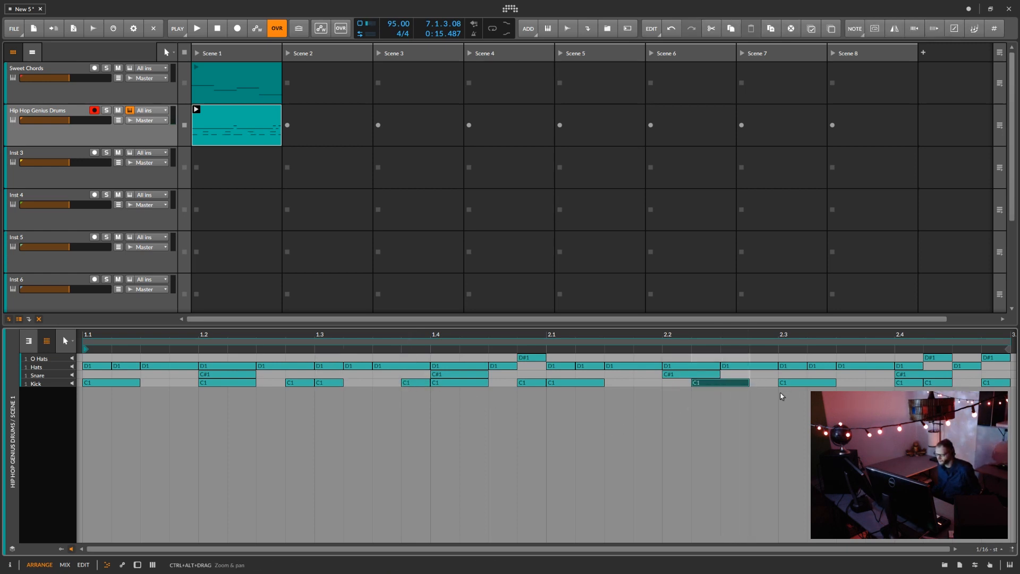
pyautogui.doubleClick(645, 382)
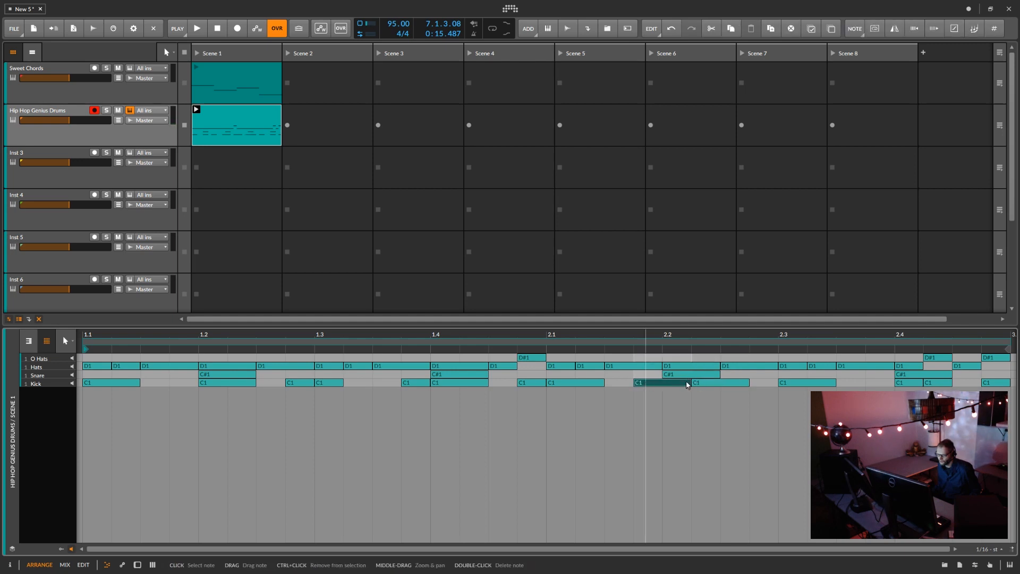
pyautogui.moveTo(689, 383); pyautogui.dragTo(635, 366)
pyautogui.doubleClick(642, 356)
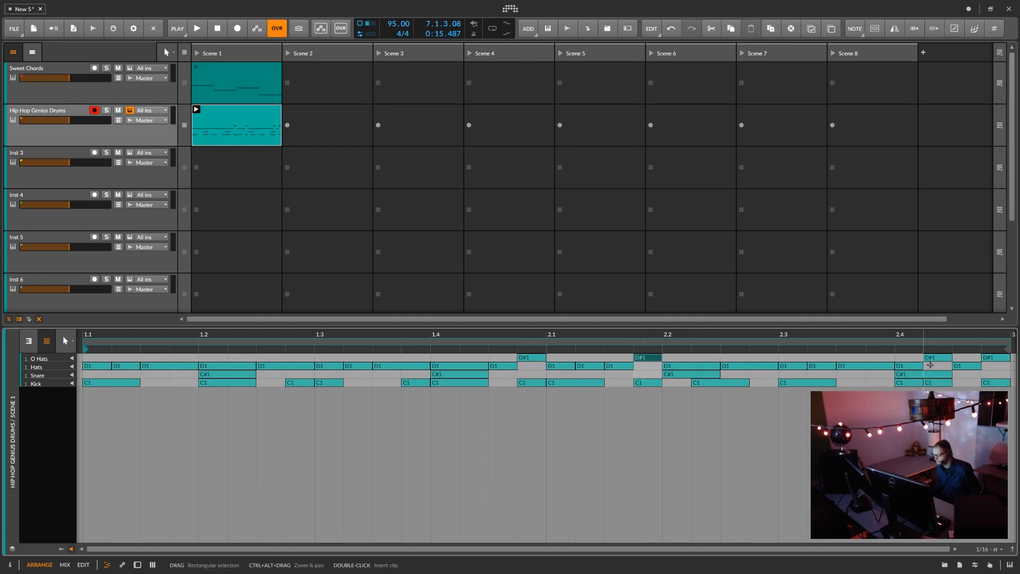
# Try a sixteenth-note Hats hit in place of the O Hats hit on 2.4.2, audition the clip, and restore the O Hats hit
pyautogui.click(922, 366)
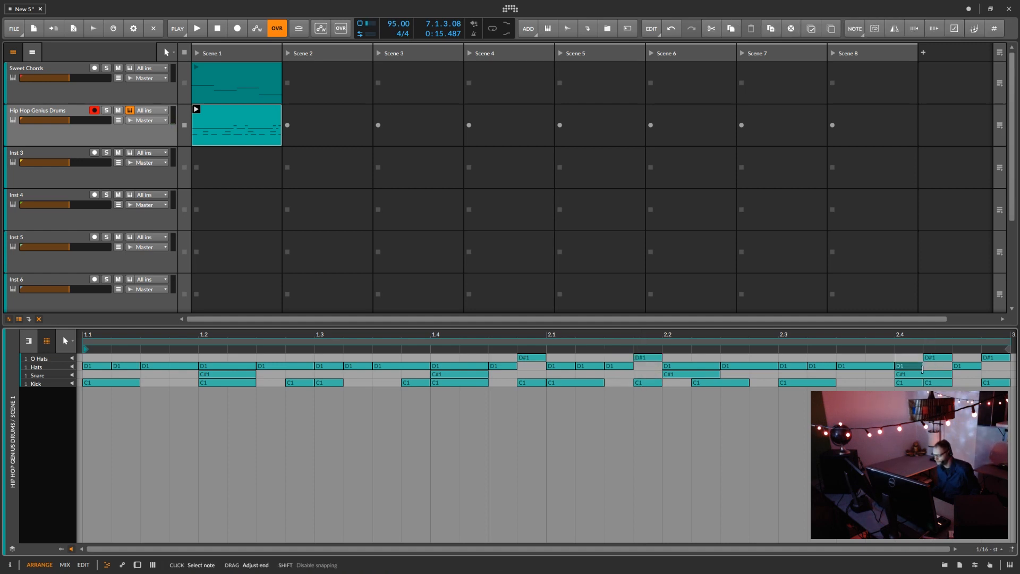
pyautogui.doubleClick(930, 362)
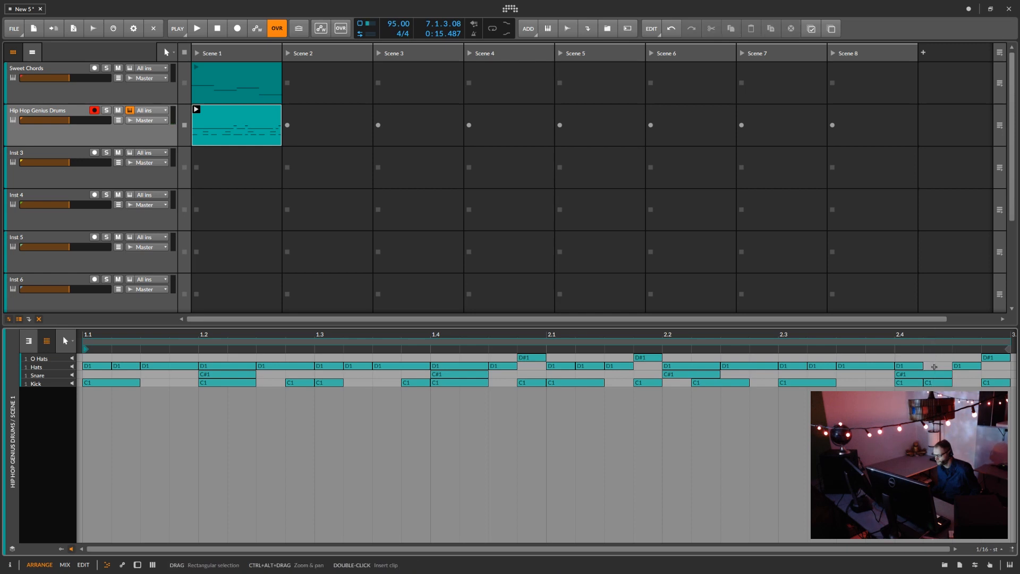
pyautogui.doubleClick(933, 366)
pyautogui.press('space')
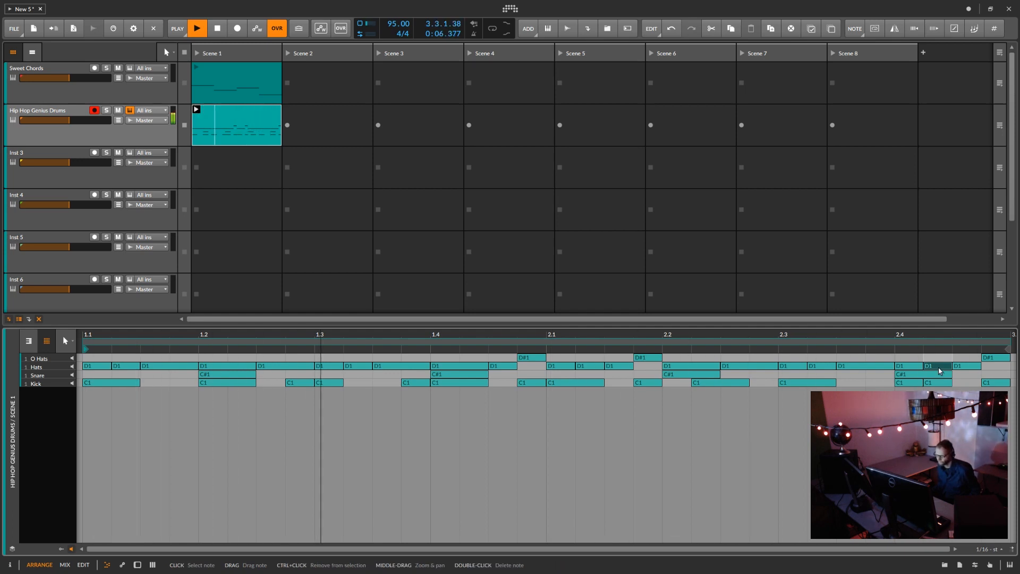
pyautogui.moveTo(940, 370); pyautogui.dragTo(939, 362)
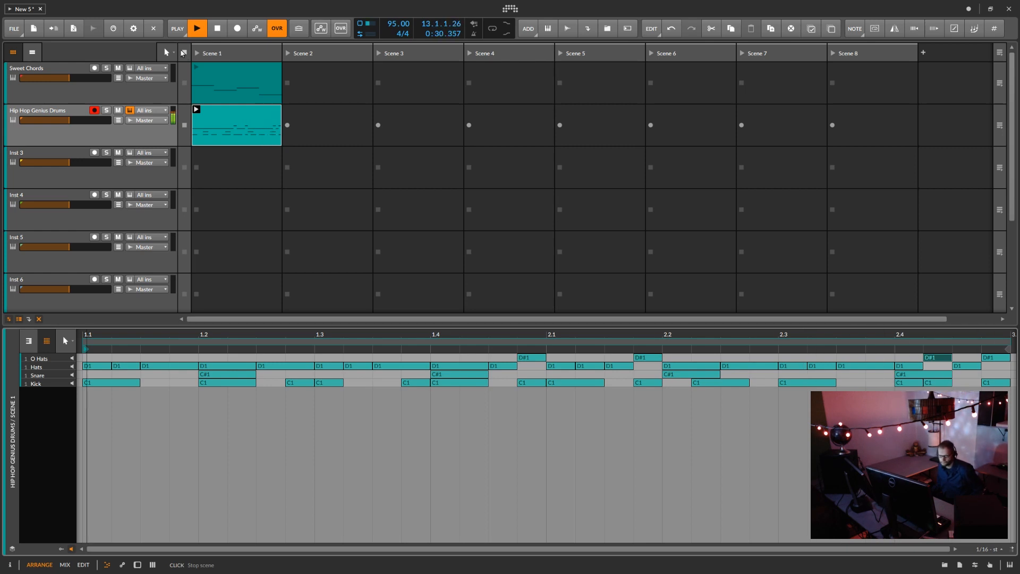
pyautogui.click(184, 53)
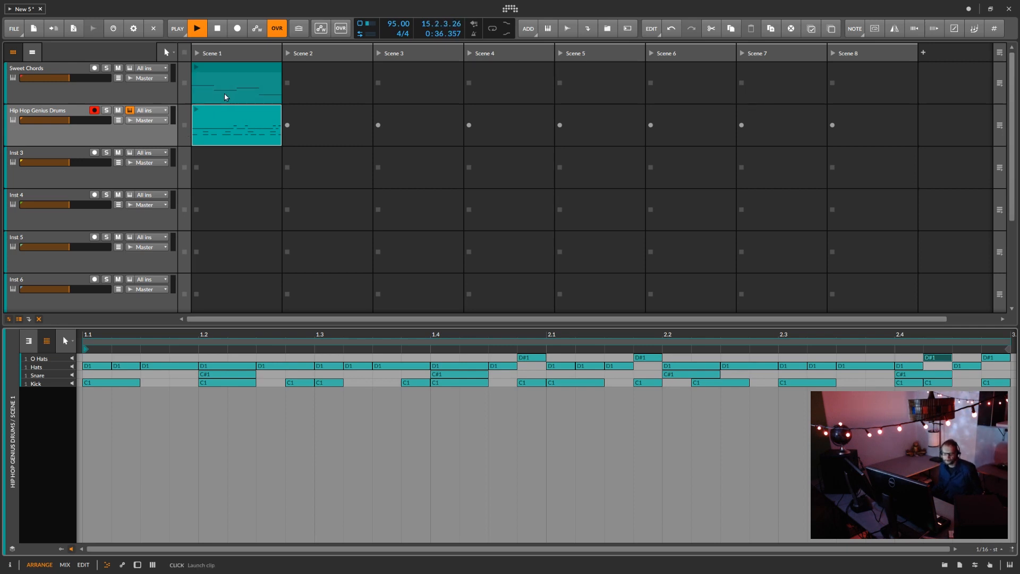
# Scale the drum clip to 200% of its length and audition it at the current tempo
pyautogui.click(236, 114)
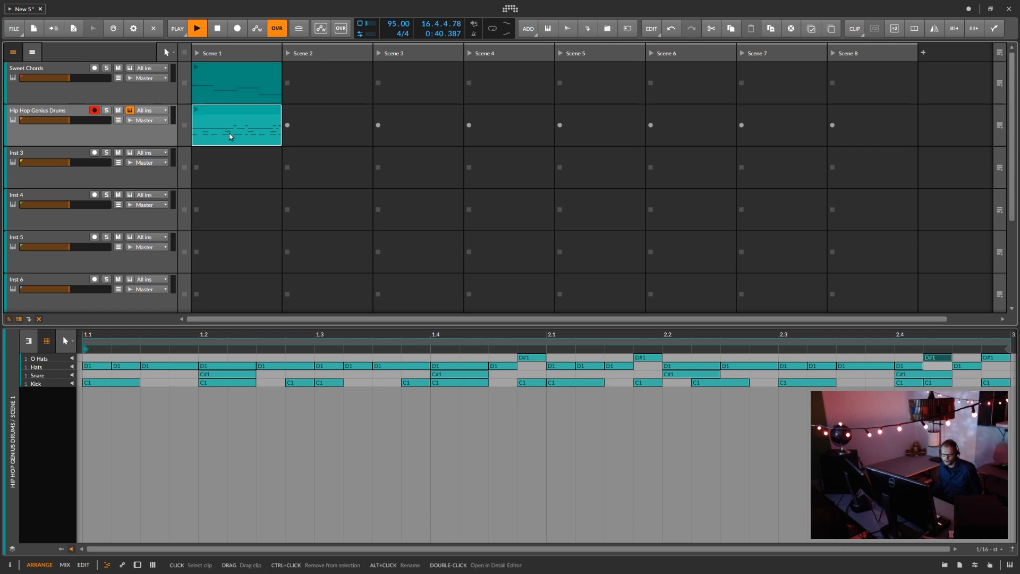
pyautogui.click(975, 29)
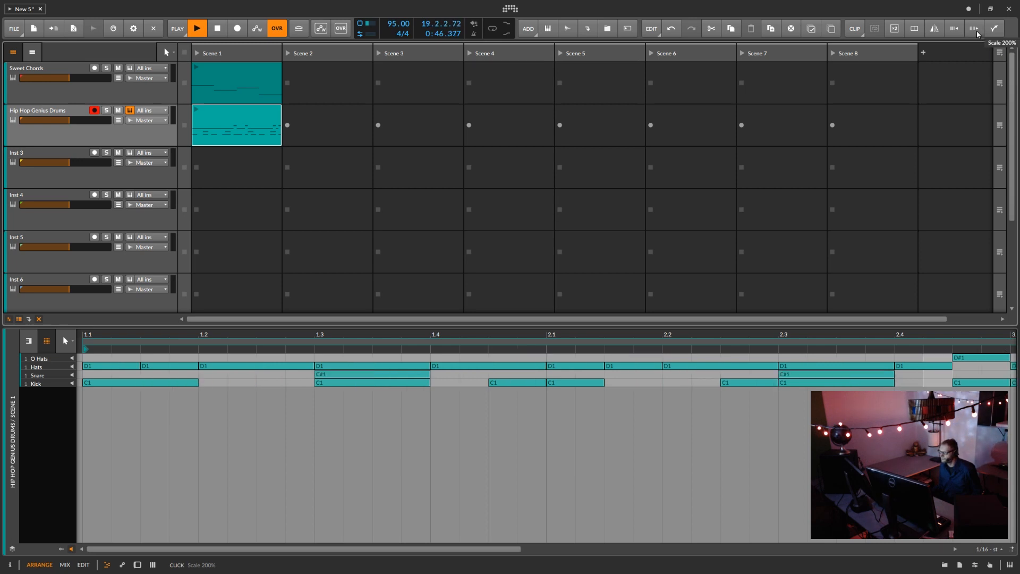
pyautogui.doubleClick(247, 111)
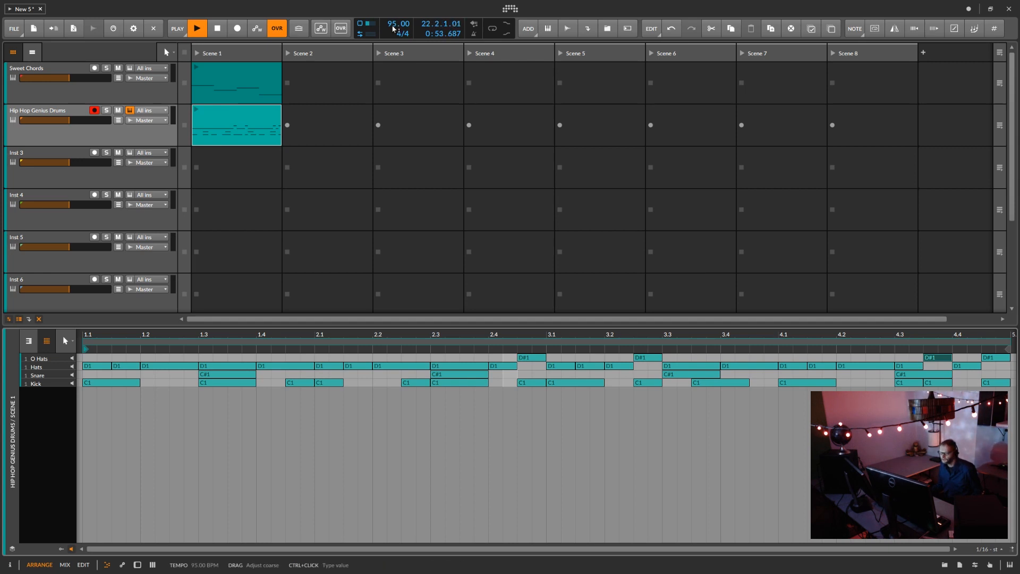
pyautogui.click(196, 110)
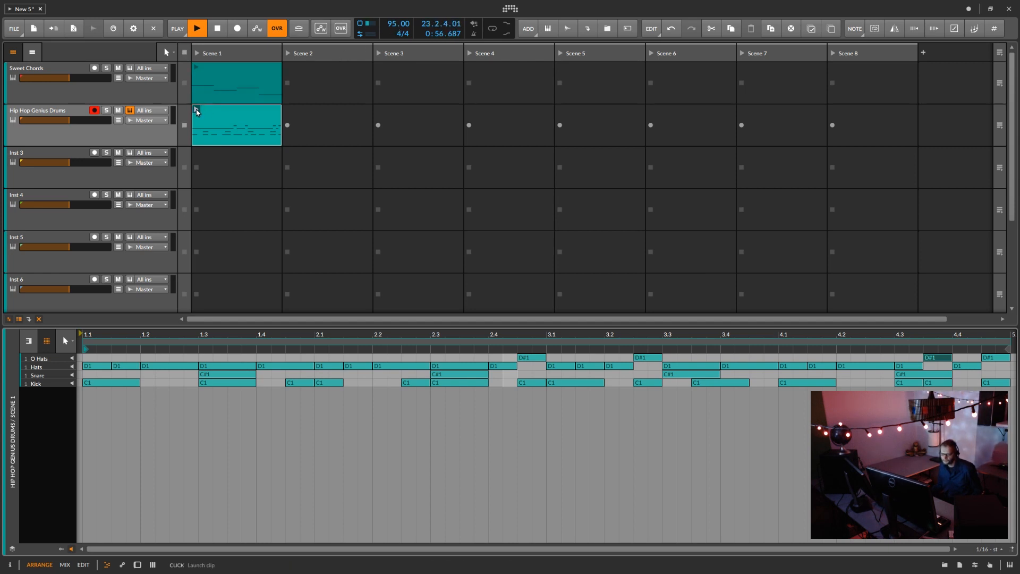
pyautogui.click(184, 53)
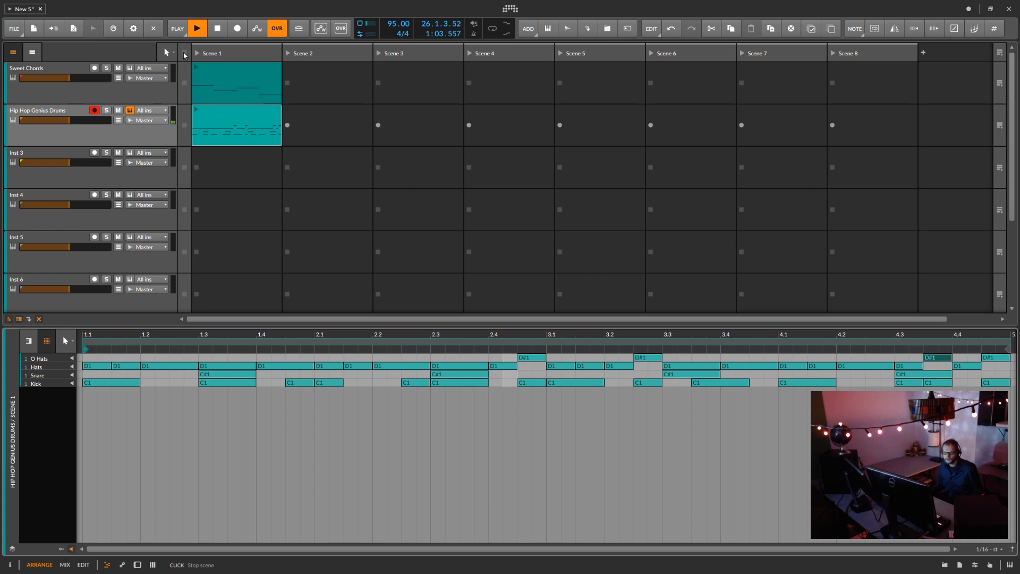
# Set the project tempo to 190 BPM and audition the stretched drum clip at that speed
pyautogui.doubleClick(391, 25)
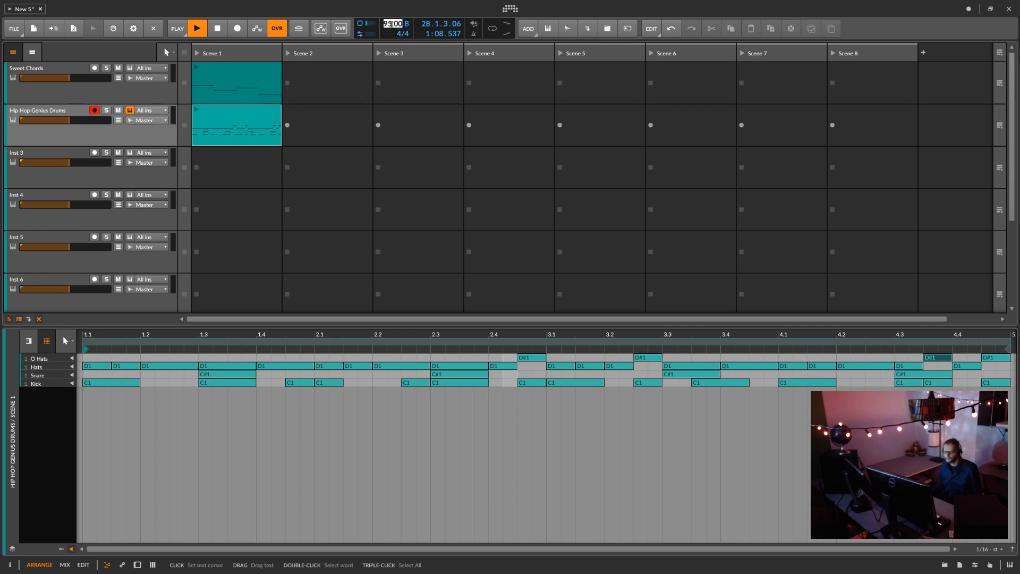
pyautogui.write('1')
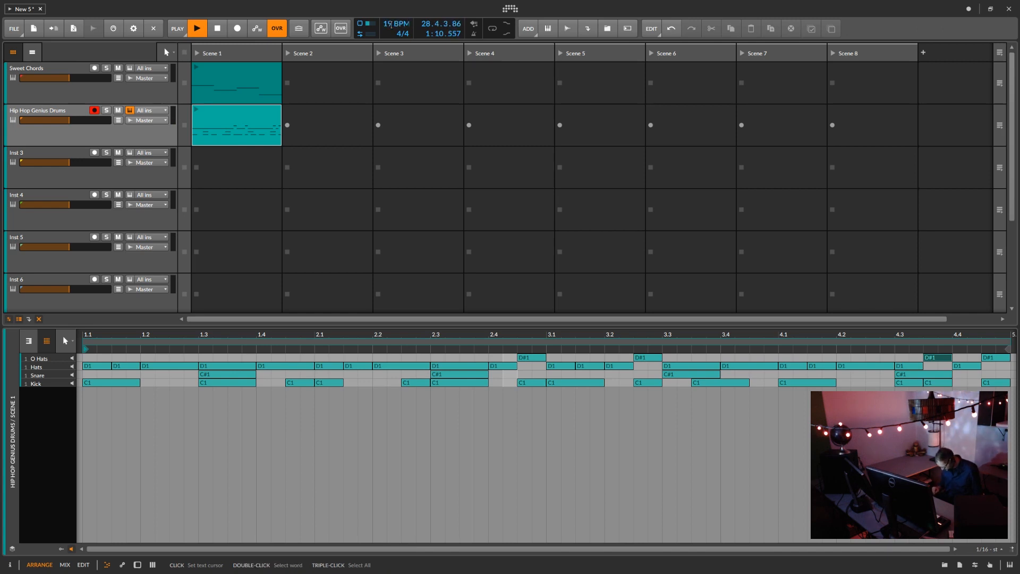
pyautogui.write('90')
pyautogui.press('Return')
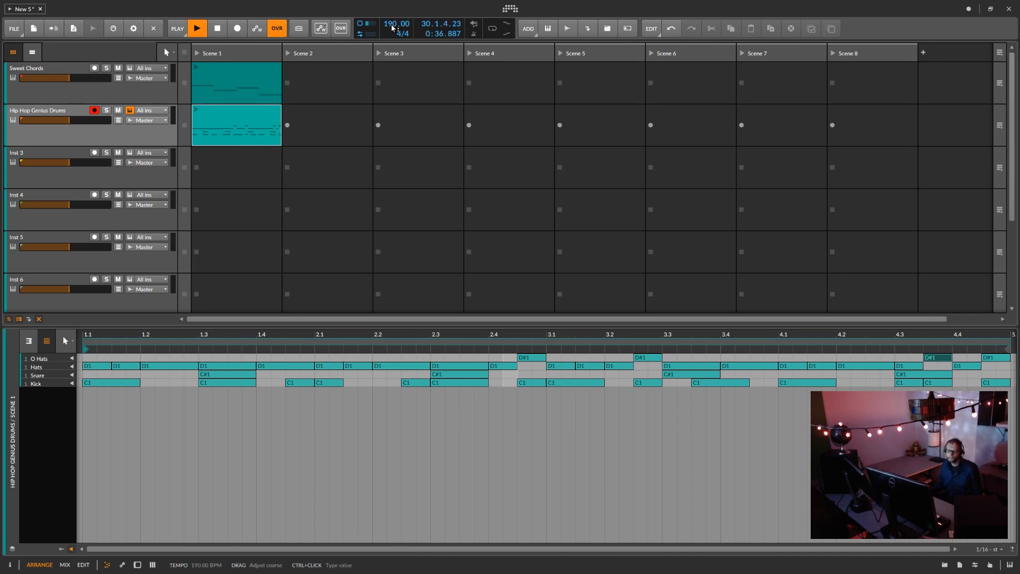
pyautogui.click(196, 109)
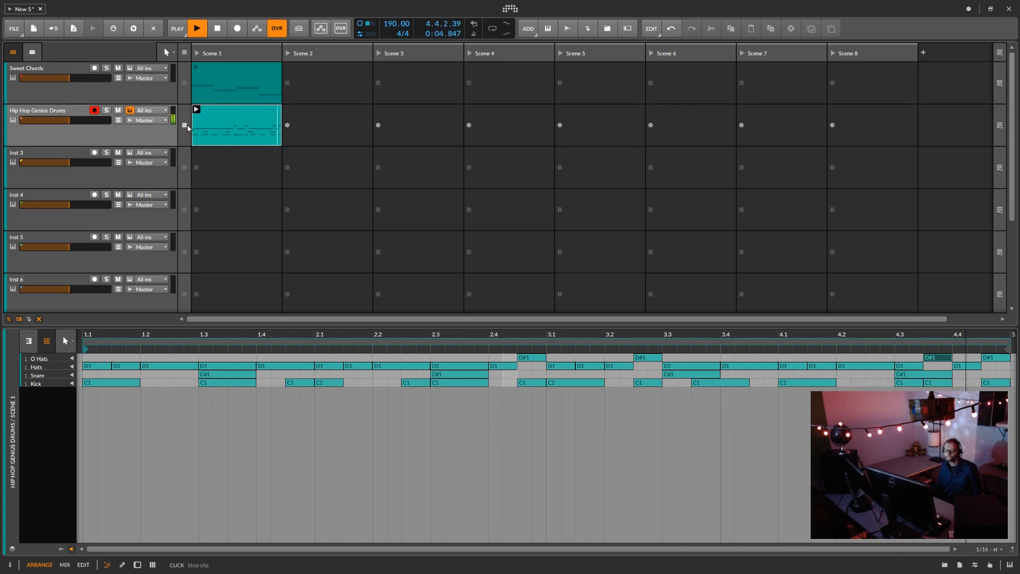
pyautogui.click(184, 126)
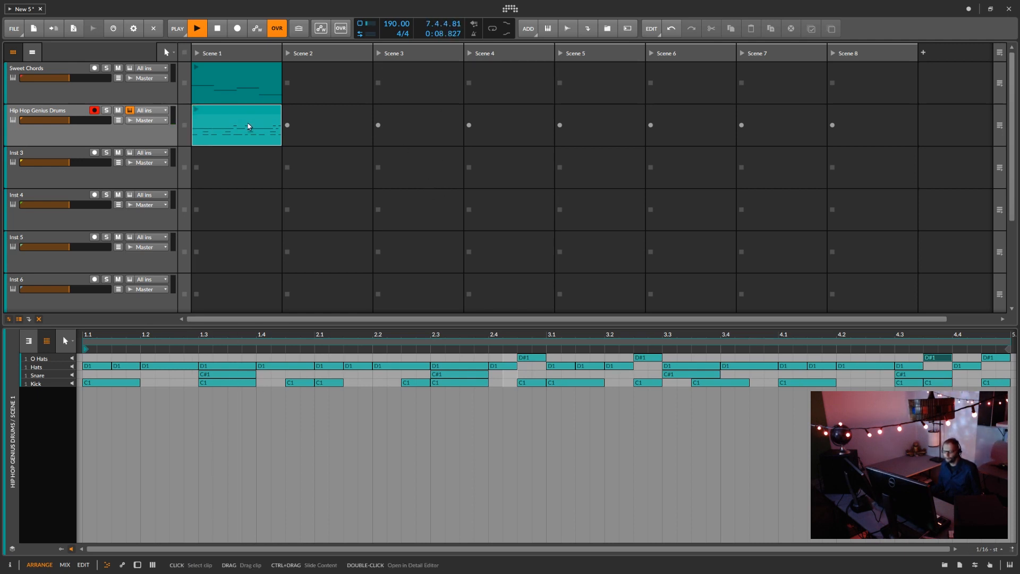
# Enable the global groove with a 1/8 shuffle rate, raise its shuffle amount to about 70%, and launch the drum clip
pyautogui.click(304, 30)
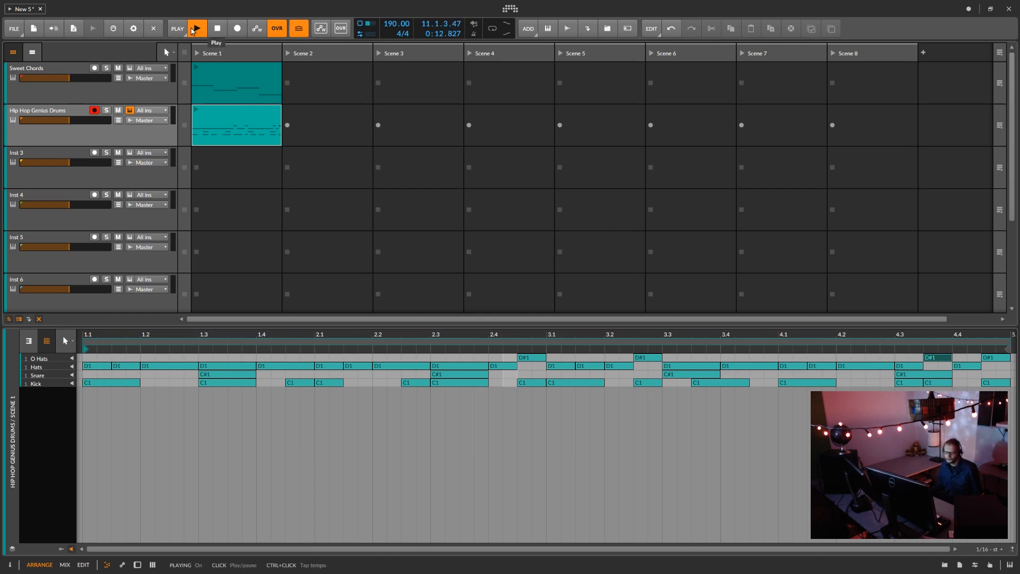
pyautogui.click(178, 31)
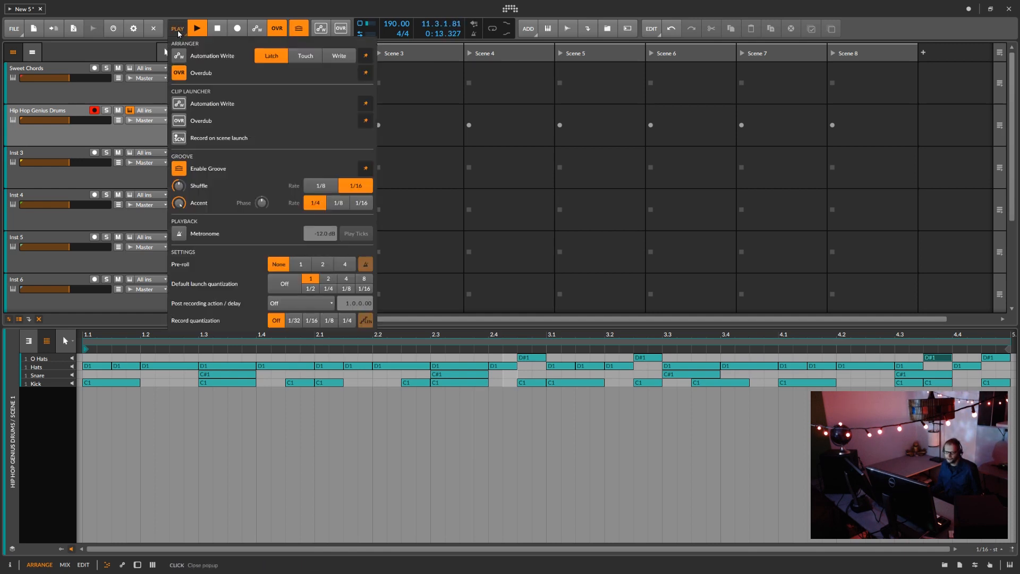
pyautogui.click(326, 186)
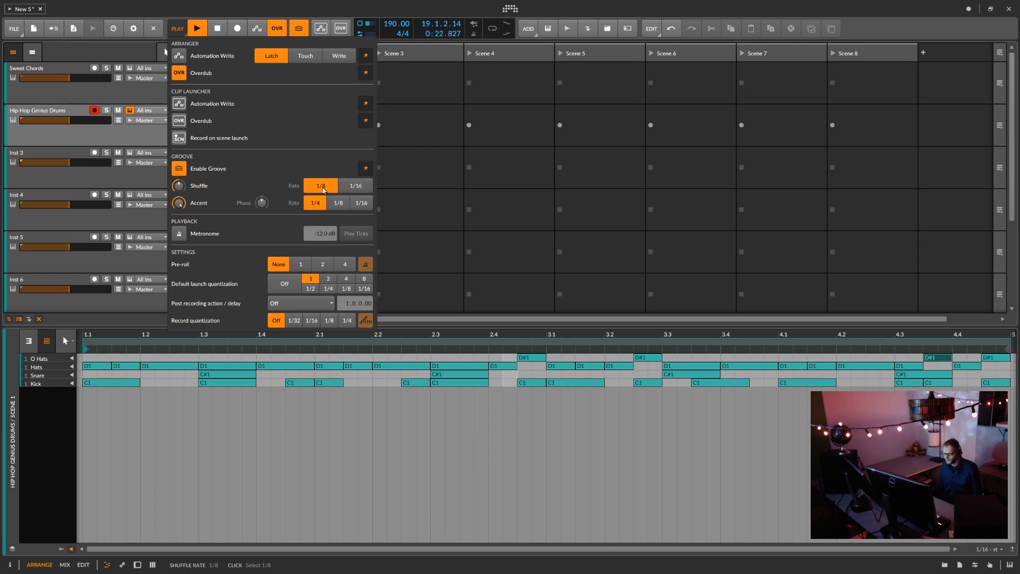
pyautogui.moveTo(181, 186); pyautogui.dragTo(181, 182)
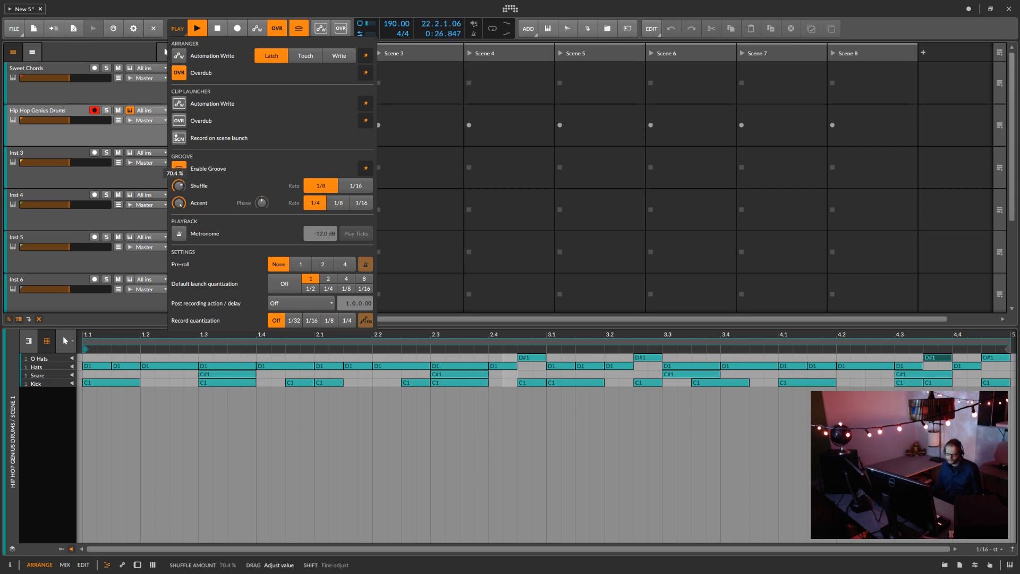
pyautogui.moveTo(180, 181); pyautogui.dragTo(200, 174)
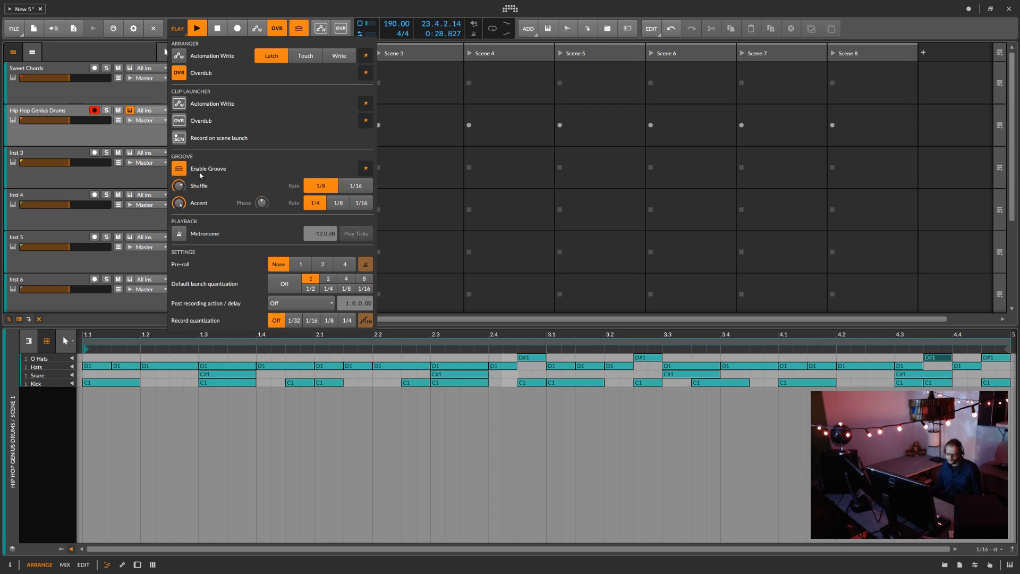
pyautogui.click(194, 33)
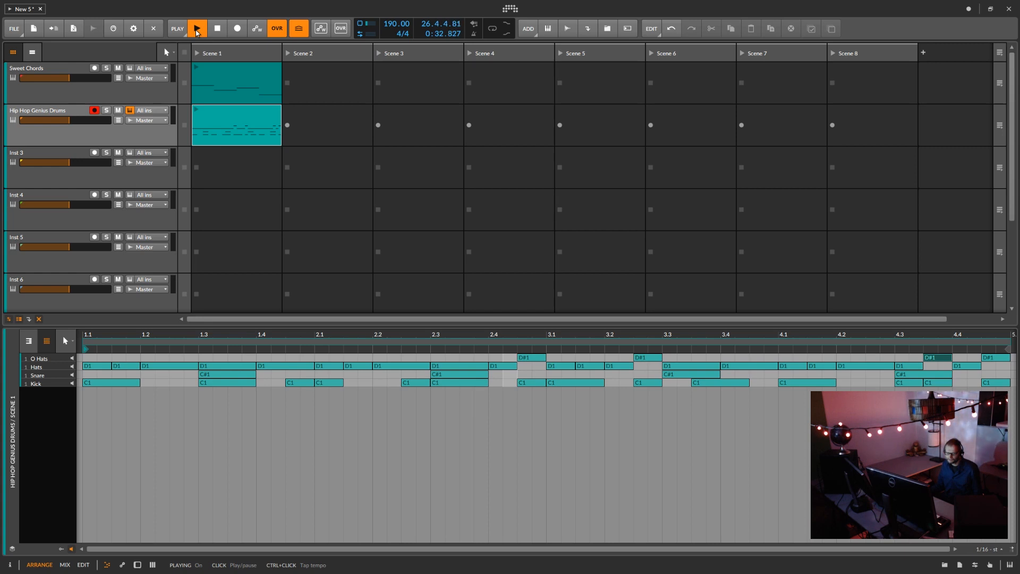
pyautogui.click(196, 110)
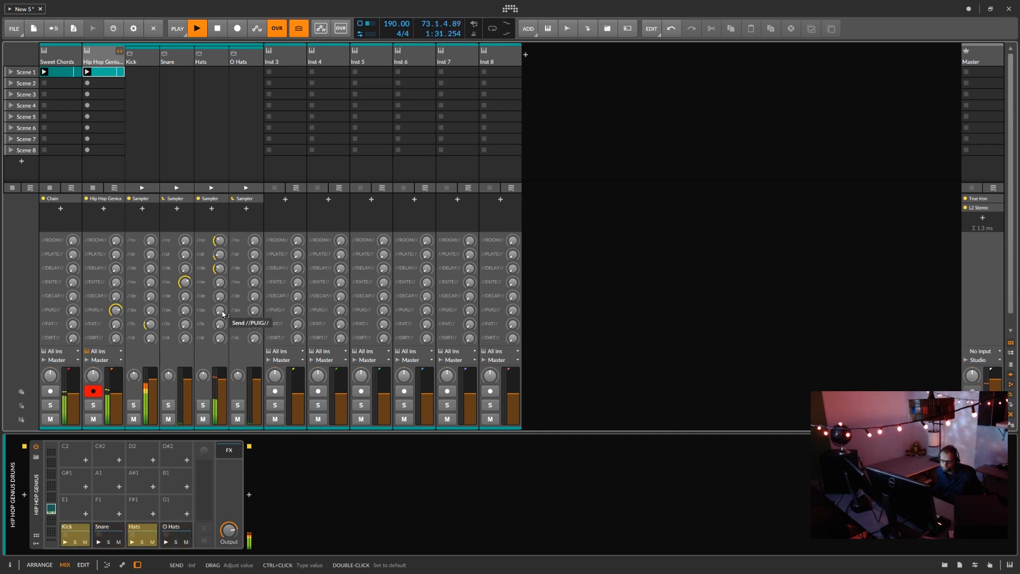
# Raise the //EXITE// send on Hats, the //FAT// and //EXITE// sends on Sweet Chords, and the //ROOM// send on O Hats to about -31.7 dB
pyautogui.moveTo(219, 281); pyautogui.dragTo(219, 268)
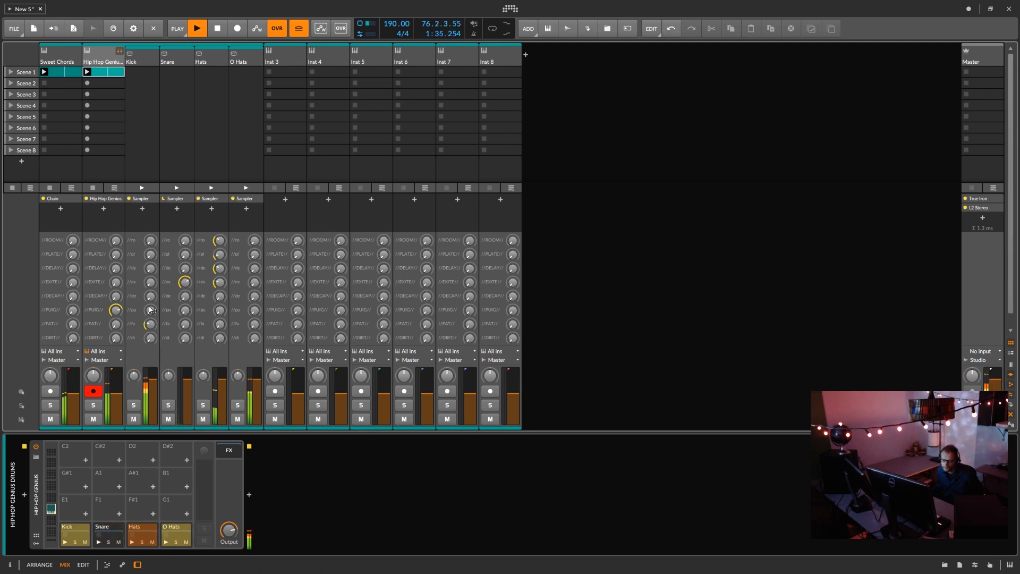
pyautogui.moveTo(73, 324); pyautogui.dragTo(73, 321)
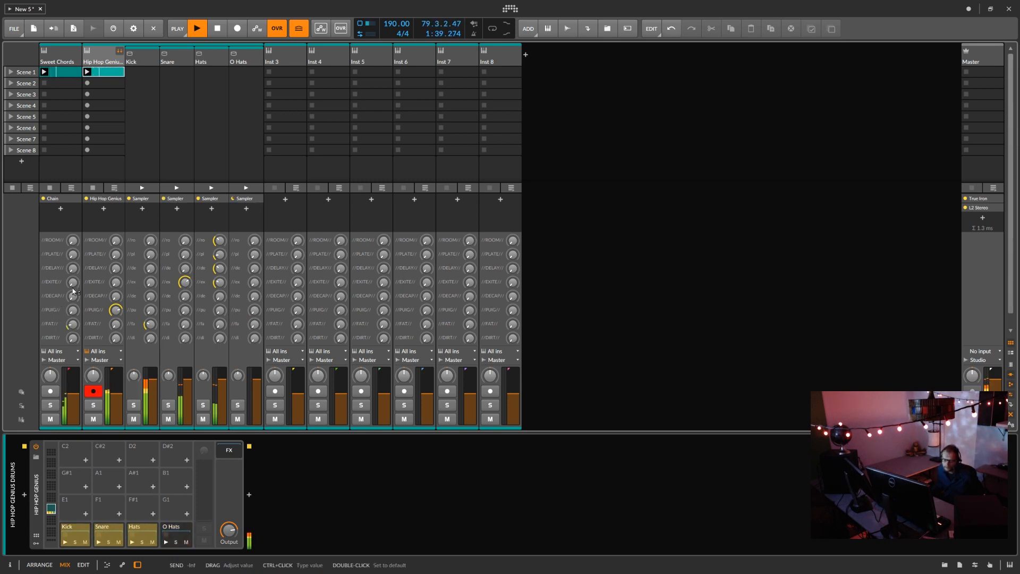
pyautogui.moveTo(73, 282); pyautogui.dragTo(72, 273)
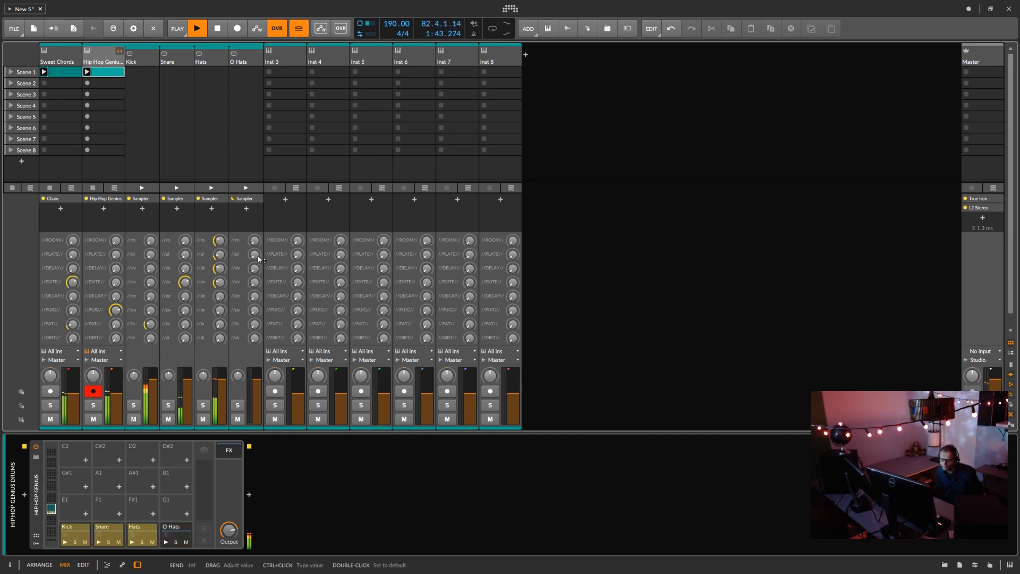
pyautogui.moveTo(255, 246); pyautogui.dragTo(255, 238)
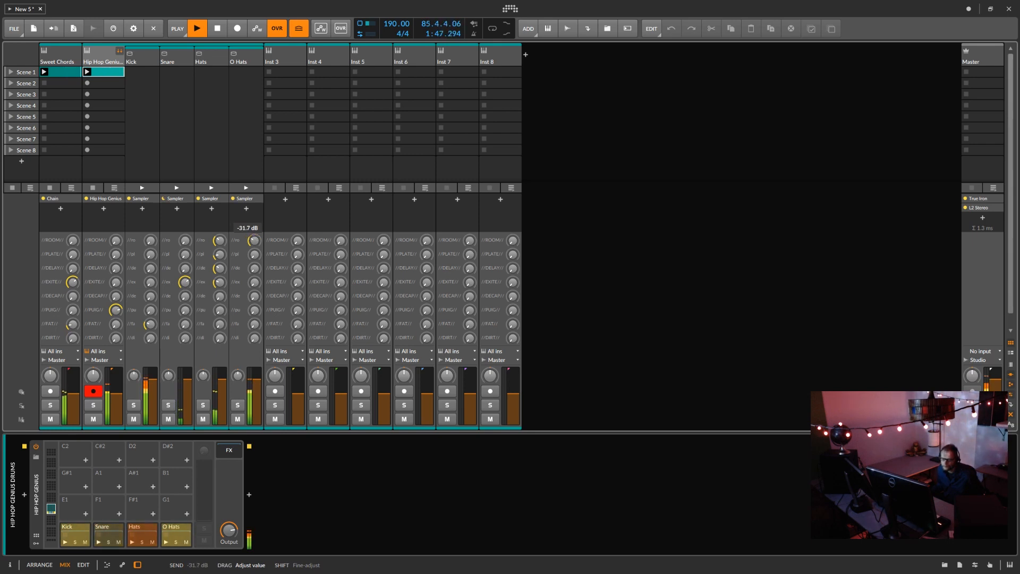
pyautogui.moveTo(115, 241); pyautogui.dragTo(77, 234)
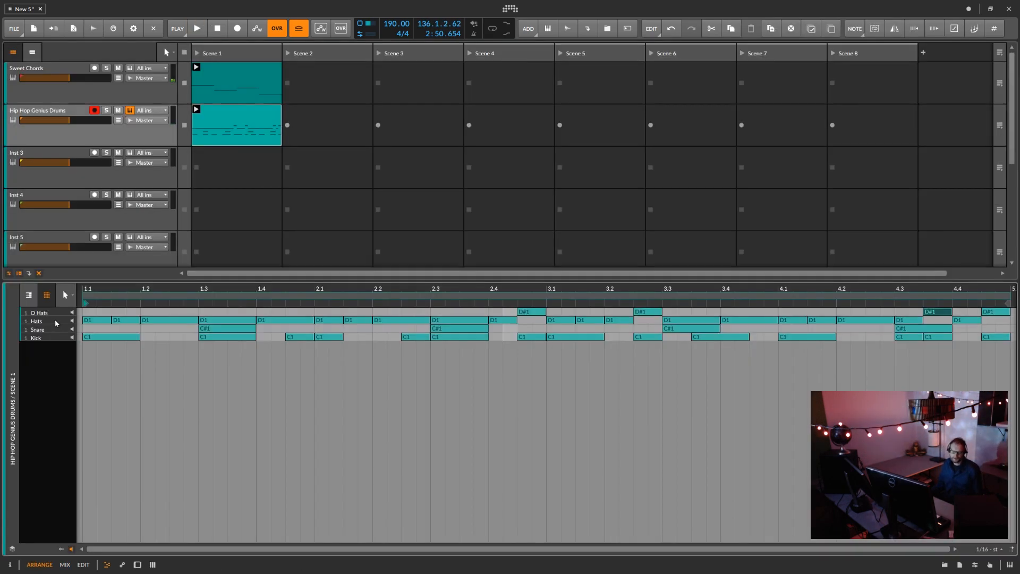
# Select all Hats notes in the drum clip and randomize their velocities with the histogram's Chaos value
pyautogui.click(56, 322)
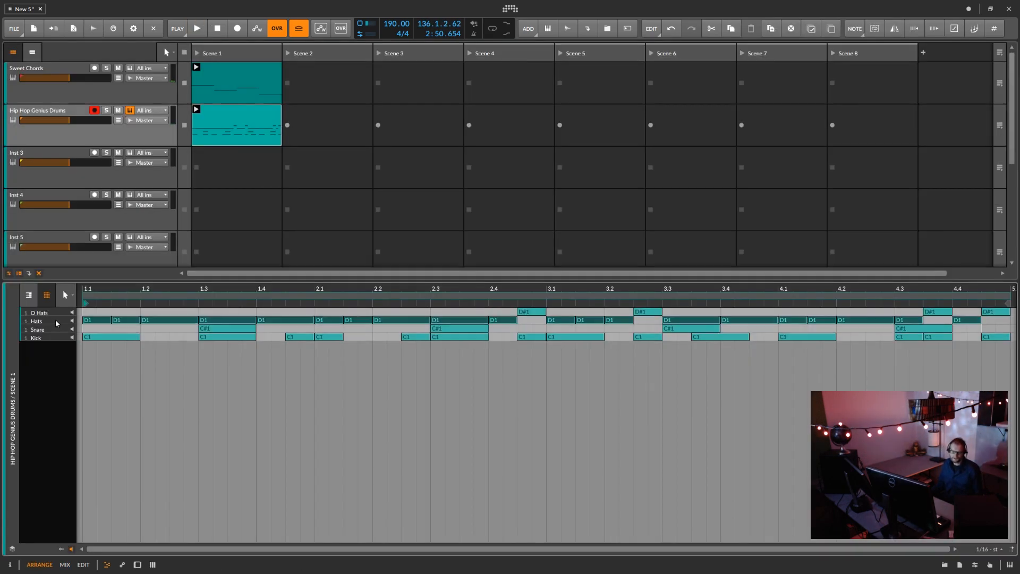
pyautogui.click(9, 565)
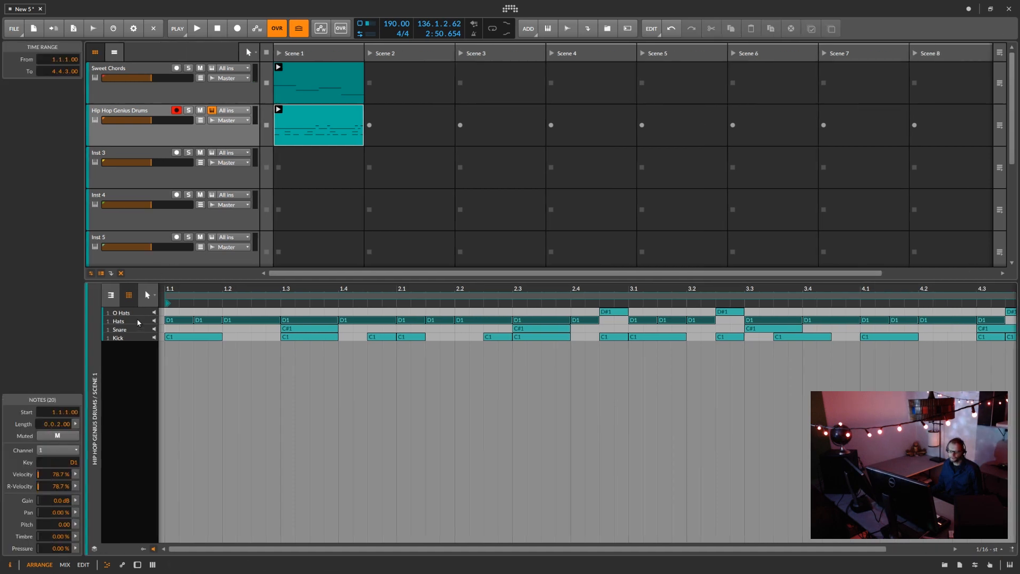
pyautogui.click(140, 313)
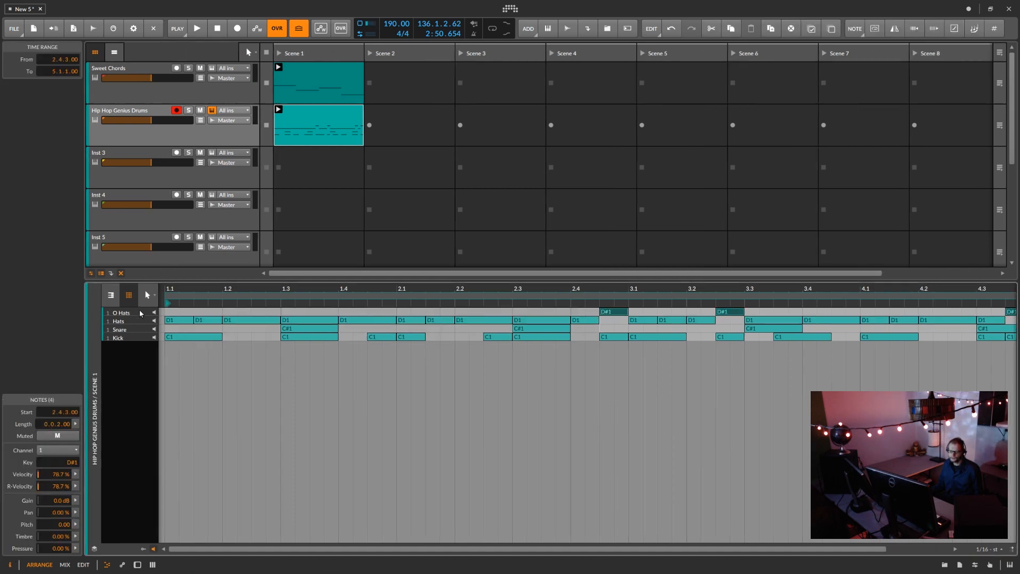
pyautogui.click(142, 322)
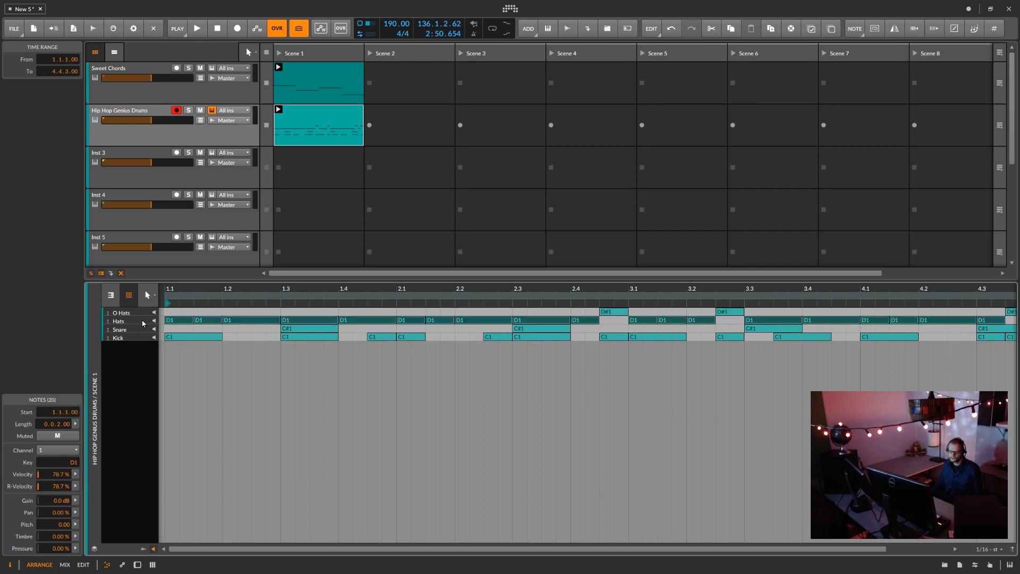
pyautogui.click(76, 475)
pyautogui.moveTo(216, 523); pyautogui.dragTo(216, 477)
pyautogui.moveTo(216, 523); pyautogui.dragTo(171, 549)
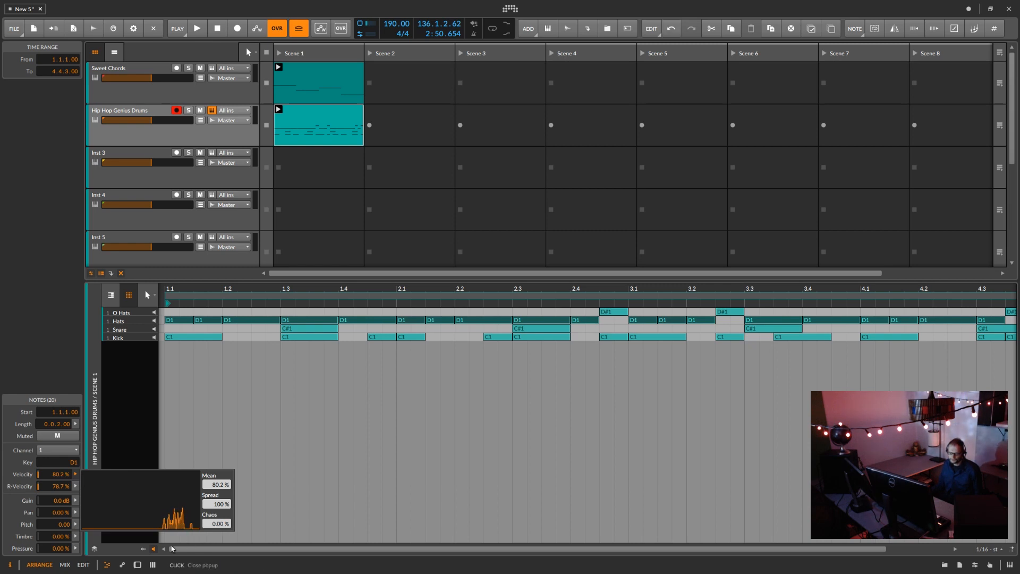
# Show an enlarged velocity expression lane below the drum notes and randomize the Hats velocities once more with Chaos
pyautogui.click(144, 550)
pyautogui.click(144, 550)
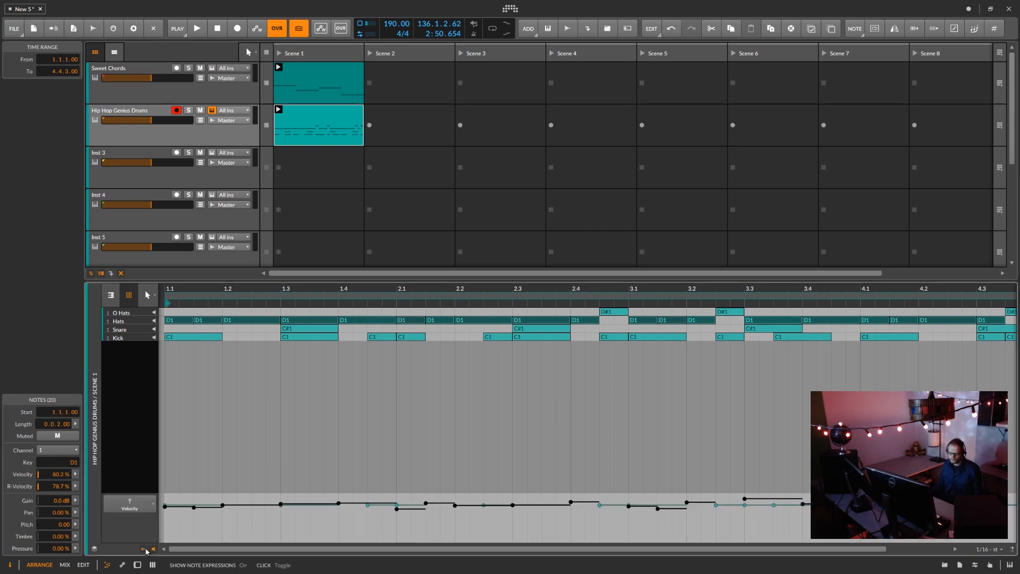
pyautogui.moveTo(256, 490); pyautogui.dragTo(256, 423)
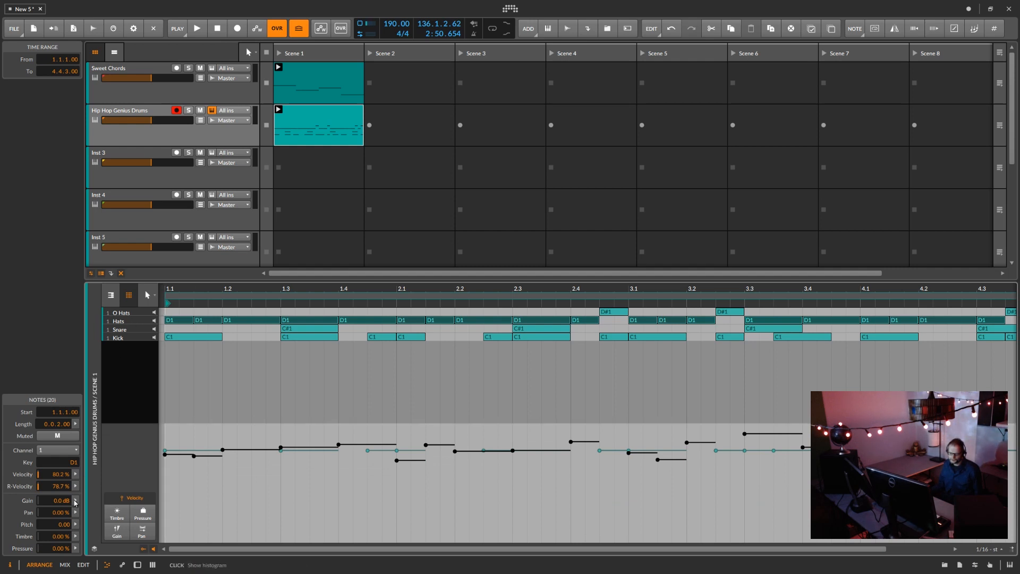
pyautogui.click(77, 478)
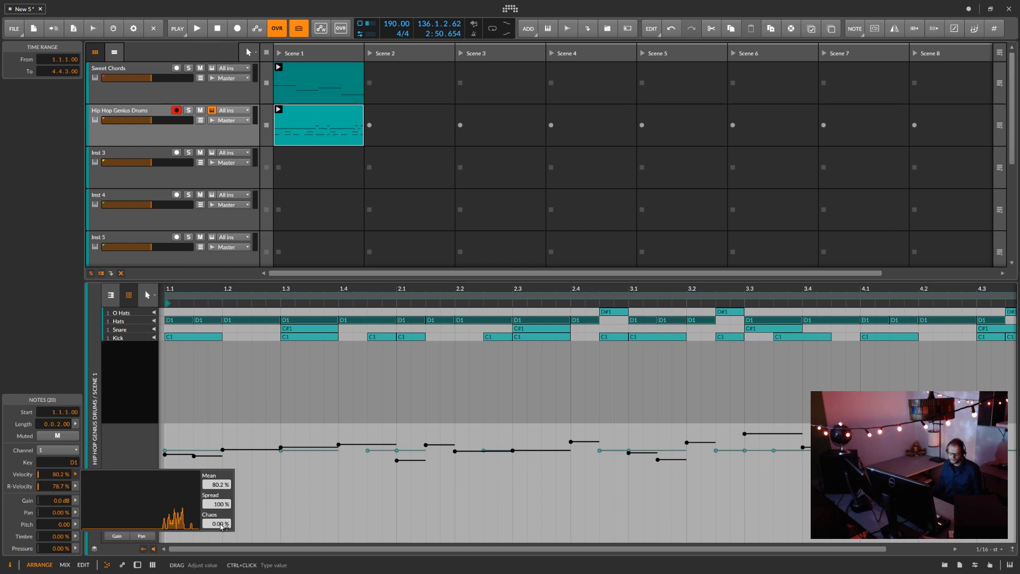
pyautogui.moveTo(217, 523); pyautogui.dragTo(223, 505)
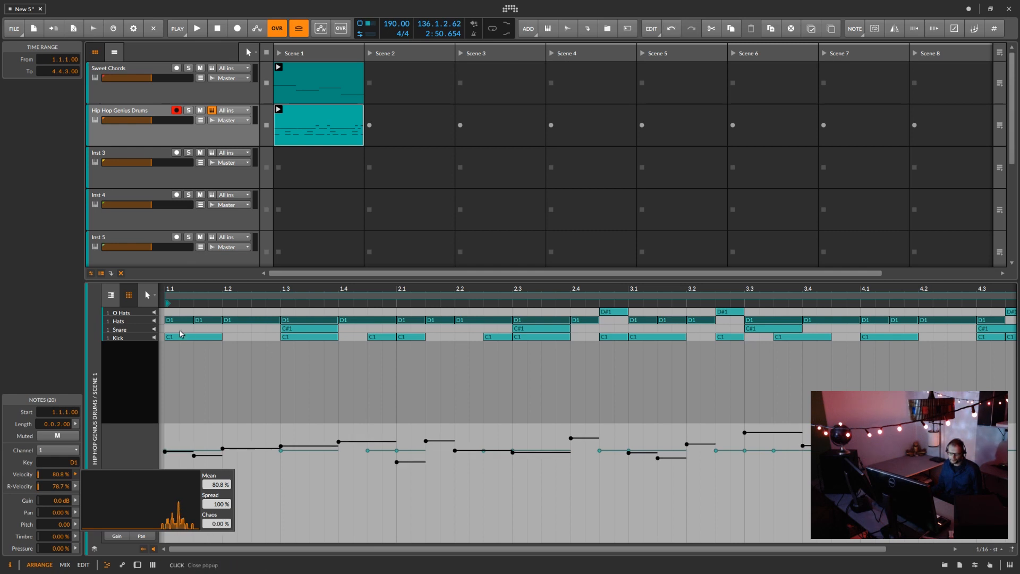
# Select all Kick notes and randomize their velocities with the histogram's Chaos value
pyautogui.click(143, 339)
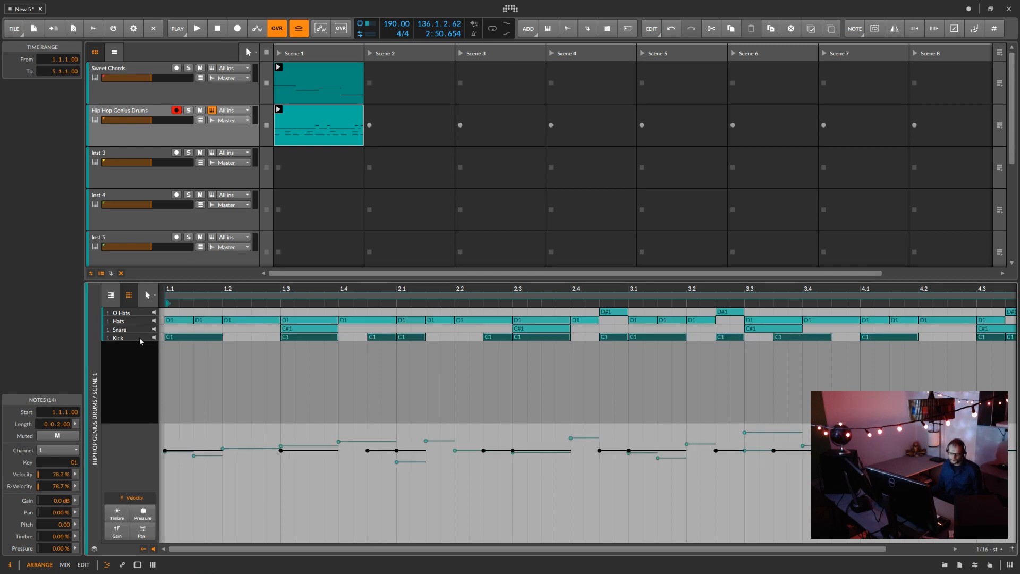
pyautogui.click(76, 474)
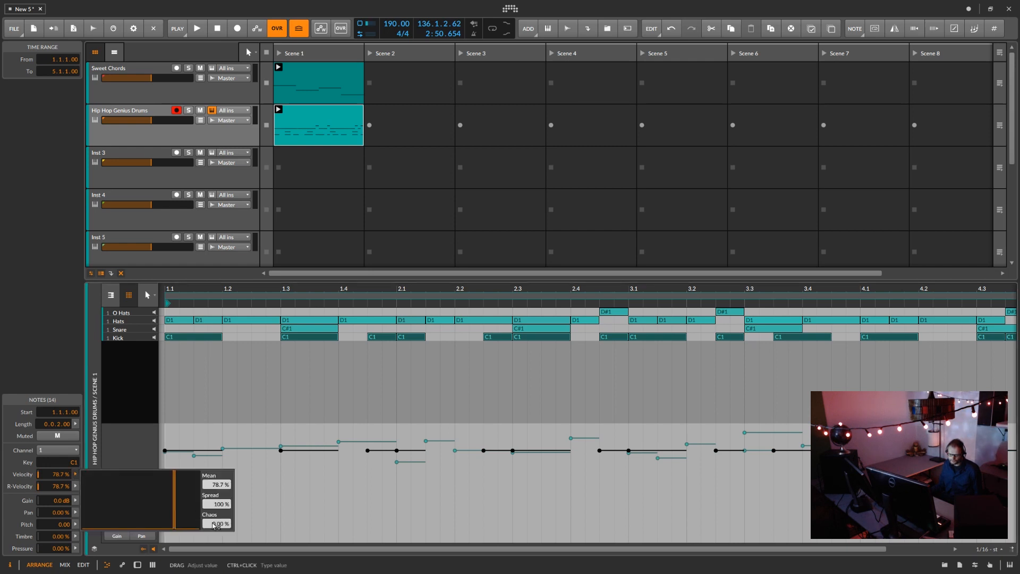
pyautogui.moveTo(214, 524); pyautogui.dragTo(221, 495)
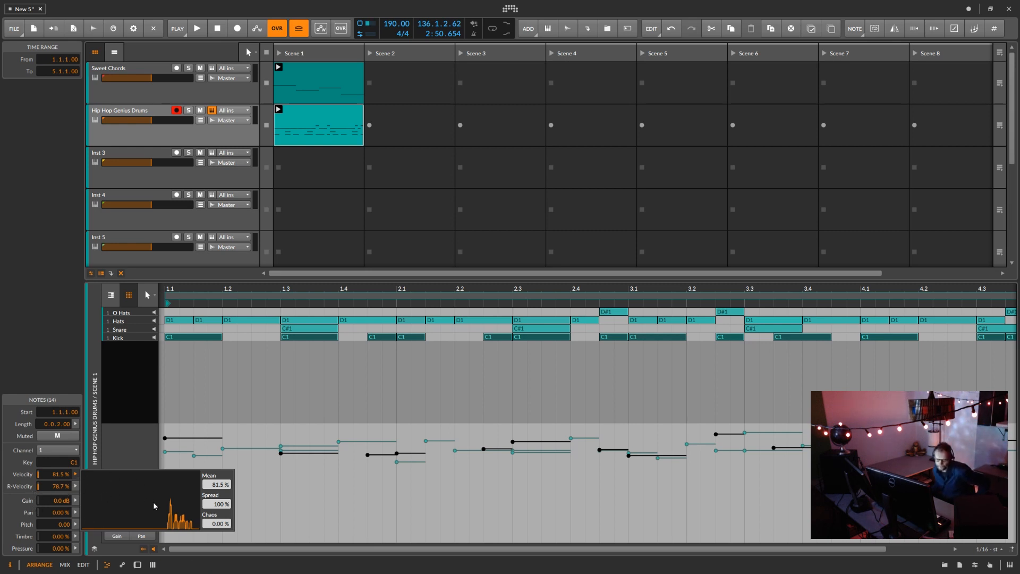
pyautogui.click(76, 475)
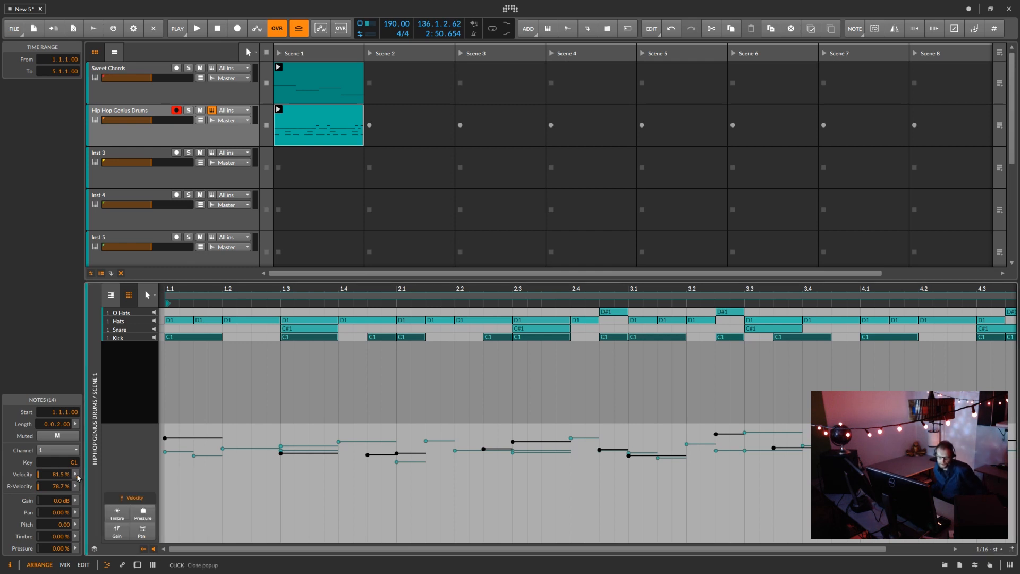
# Audition Scene 1 and replace the short Kick hit on 2.2.3 with the longer one moved an eighth earlier from 2.3
pyautogui.click(281, 54)
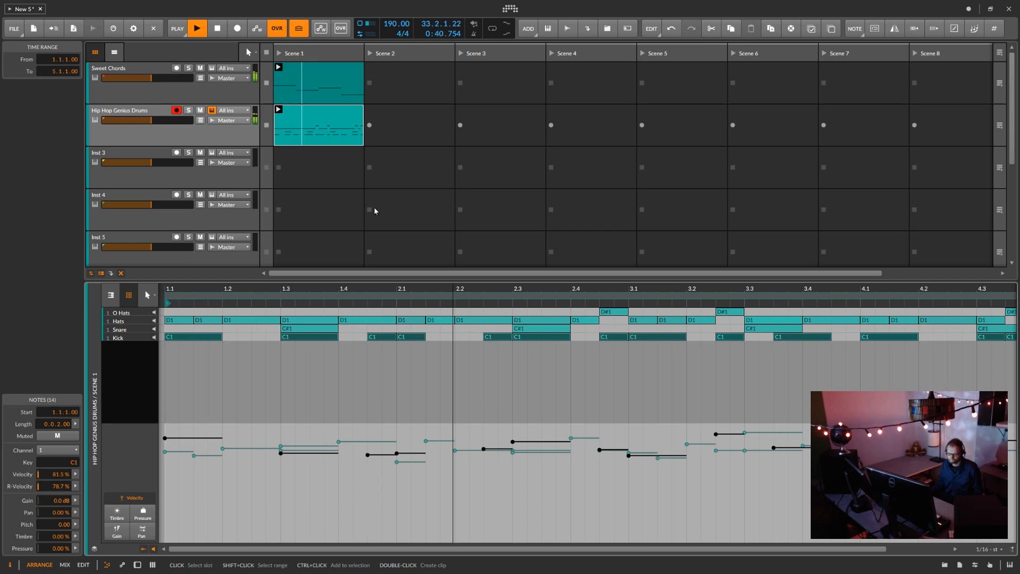
pyautogui.doubleClick(498, 336)
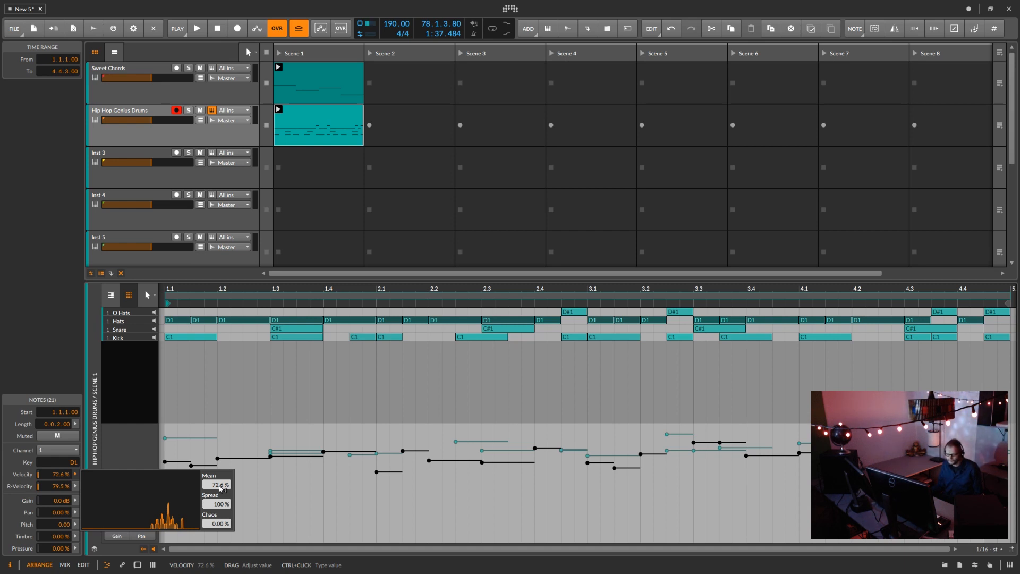
# Lower the mean velocity of the selected Hats notes to 70.2% while auditioning the scene, and stop playback
pyautogui.press('space')
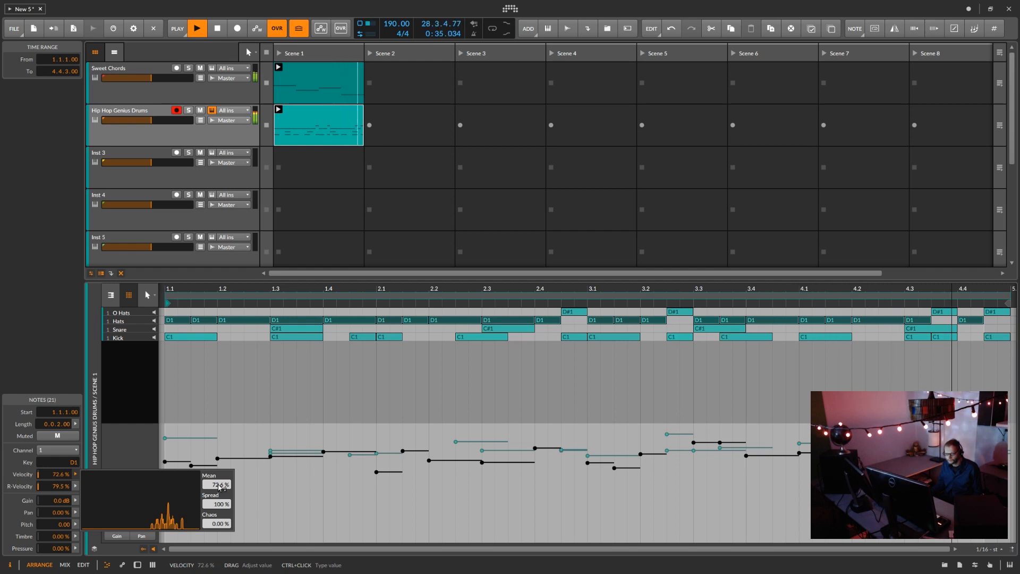
pyautogui.moveTo(220, 486); pyautogui.dragTo(221, 486)
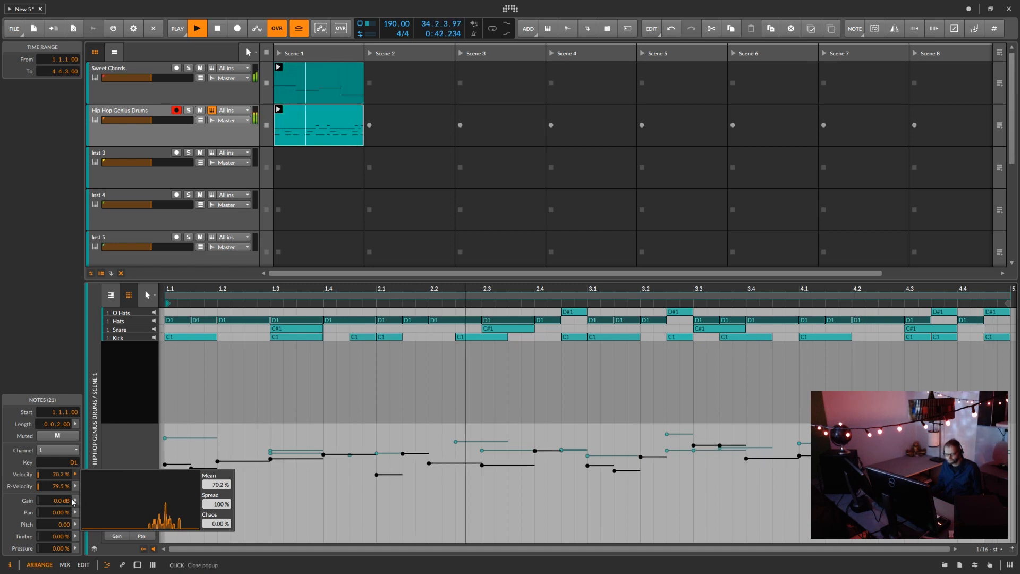
pyautogui.click(77, 475)
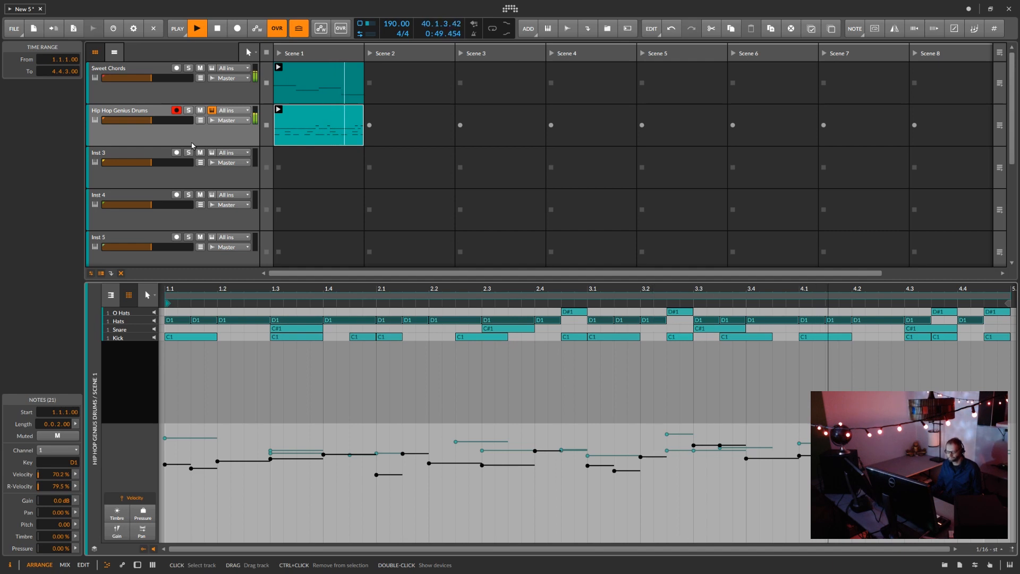
pyautogui.press('space')
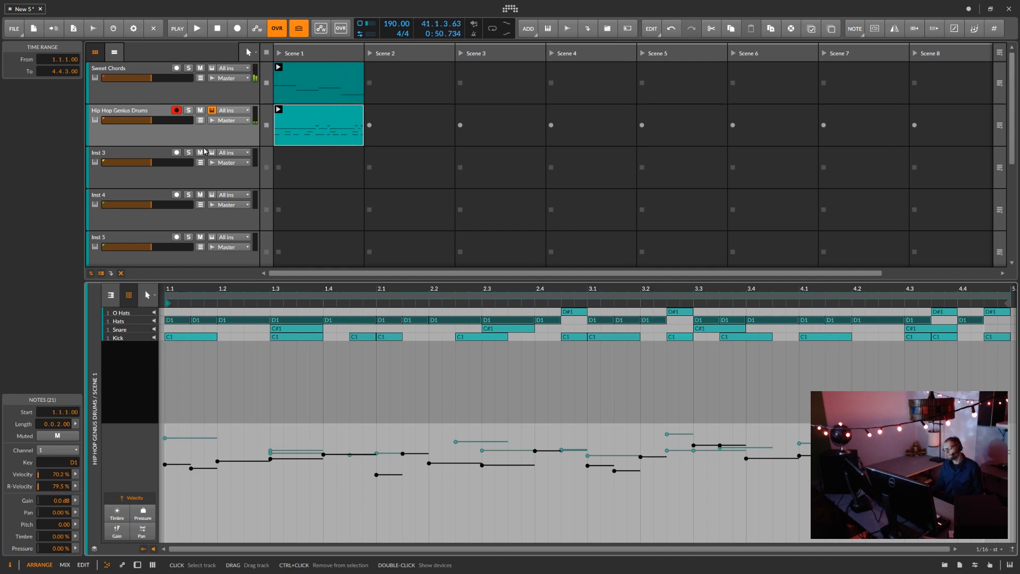